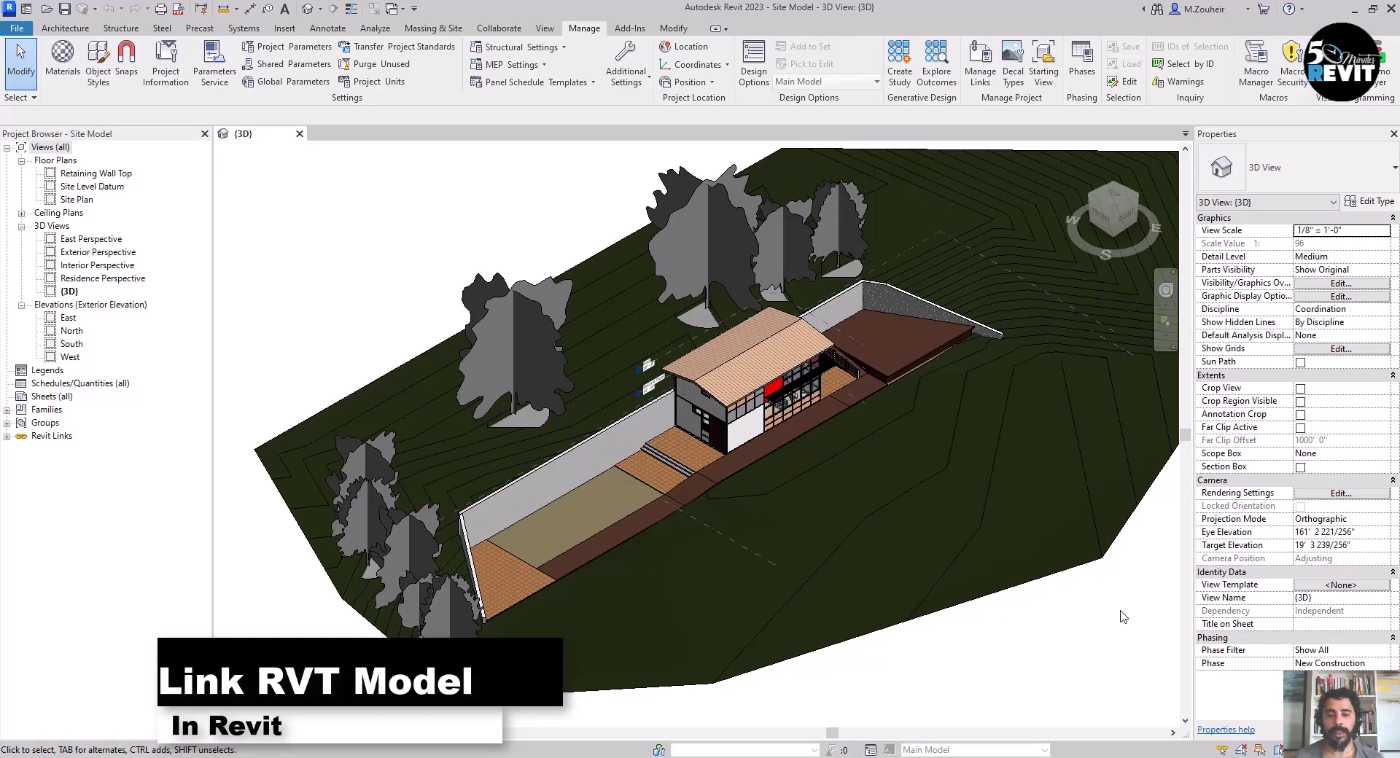
# Link the Residence Model Revit file into the site model, positioned Auto - Internal Origin to Internal Origin
pyautogui.scroll(3, 796, 588)
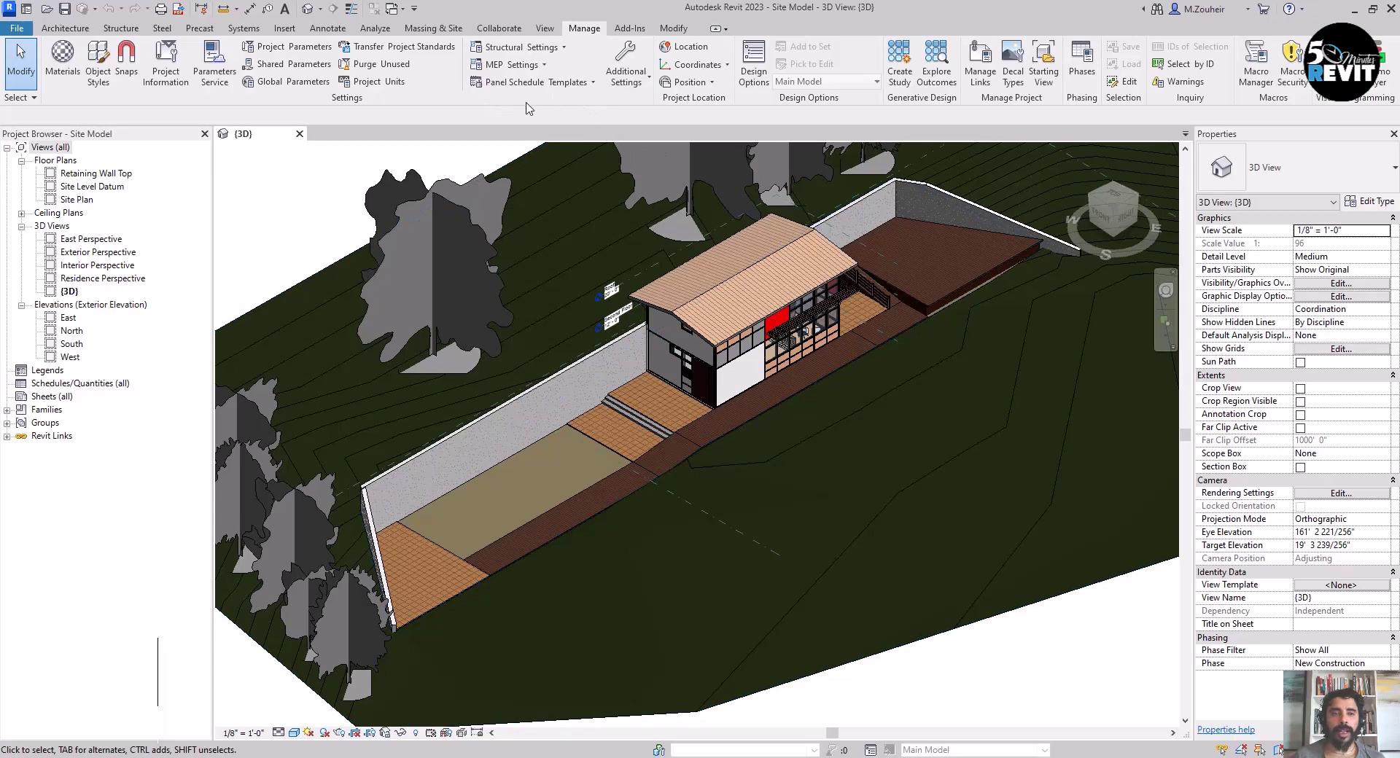
pyautogui.click(284, 29)
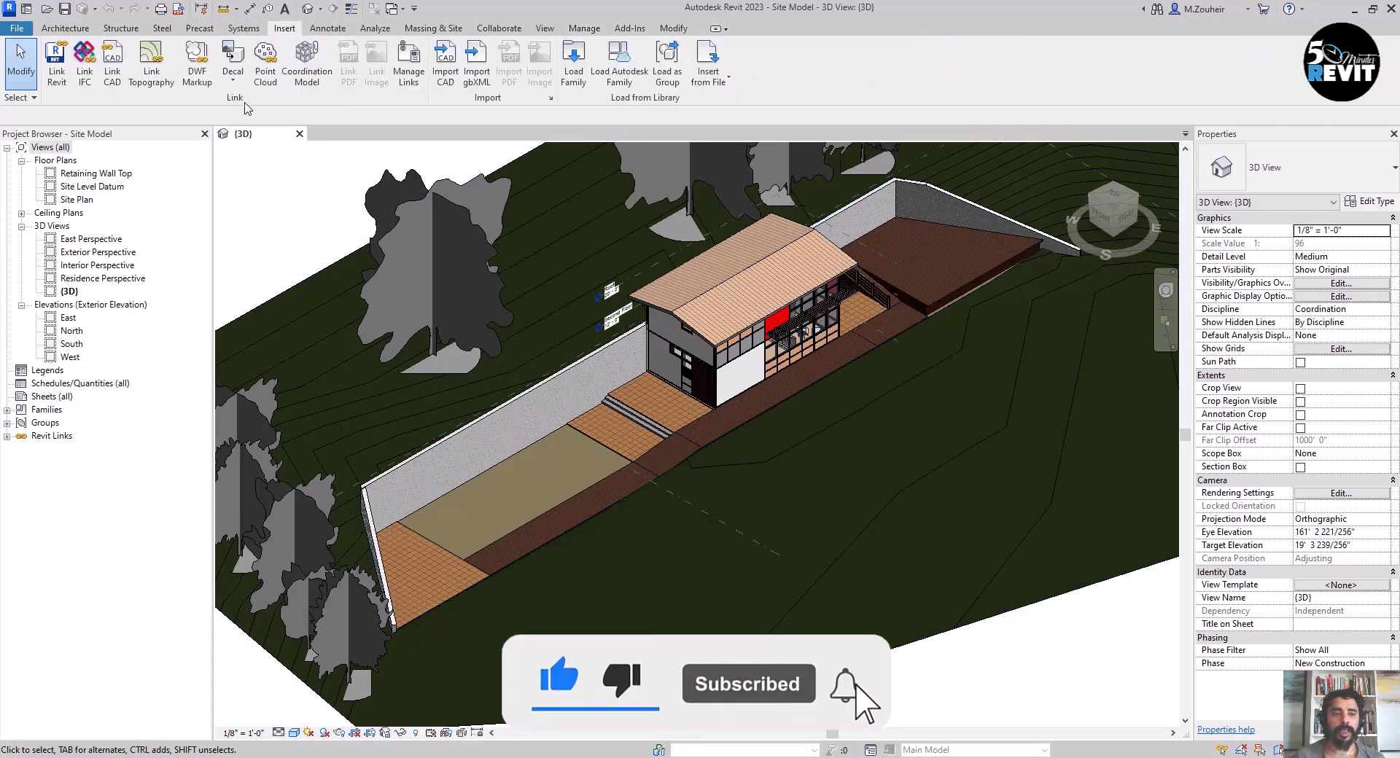
pyautogui.click(63, 82)
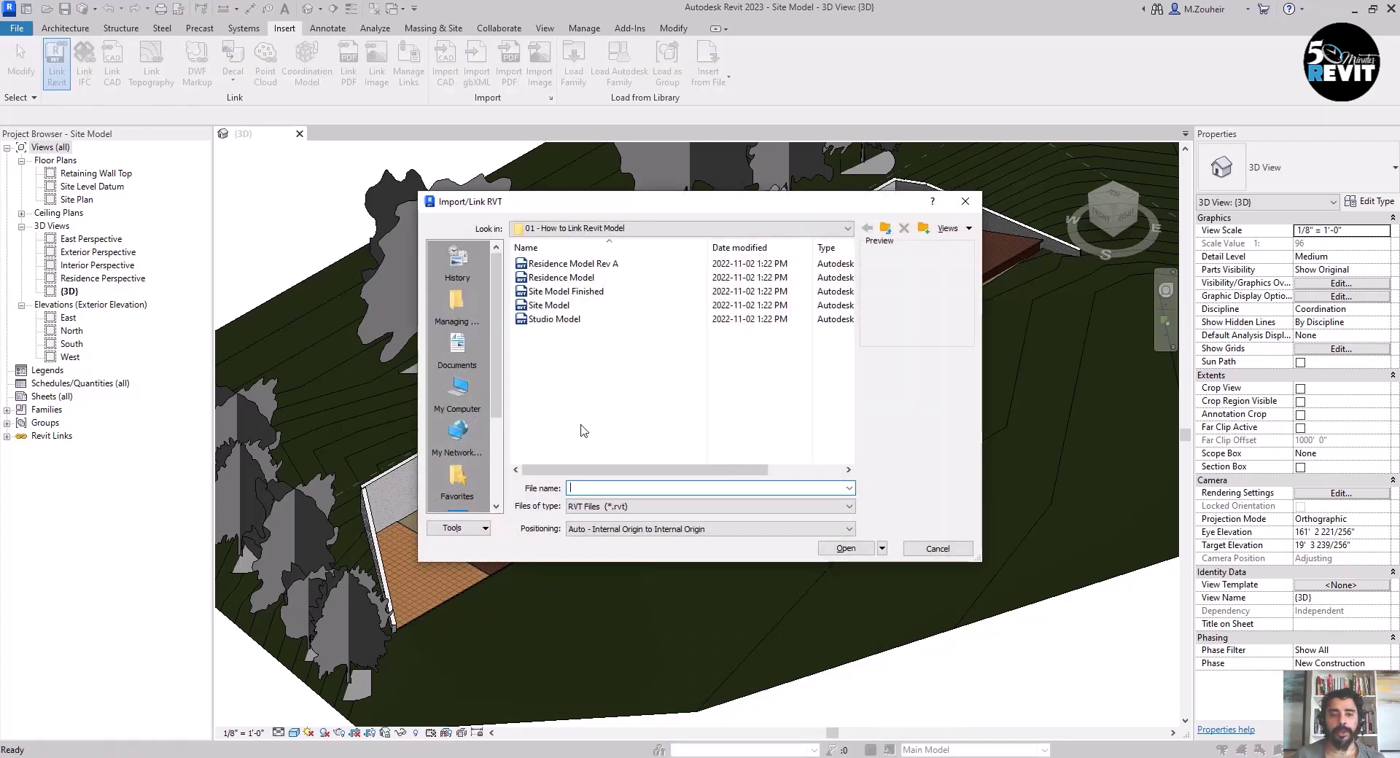
pyautogui.click(573, 280)
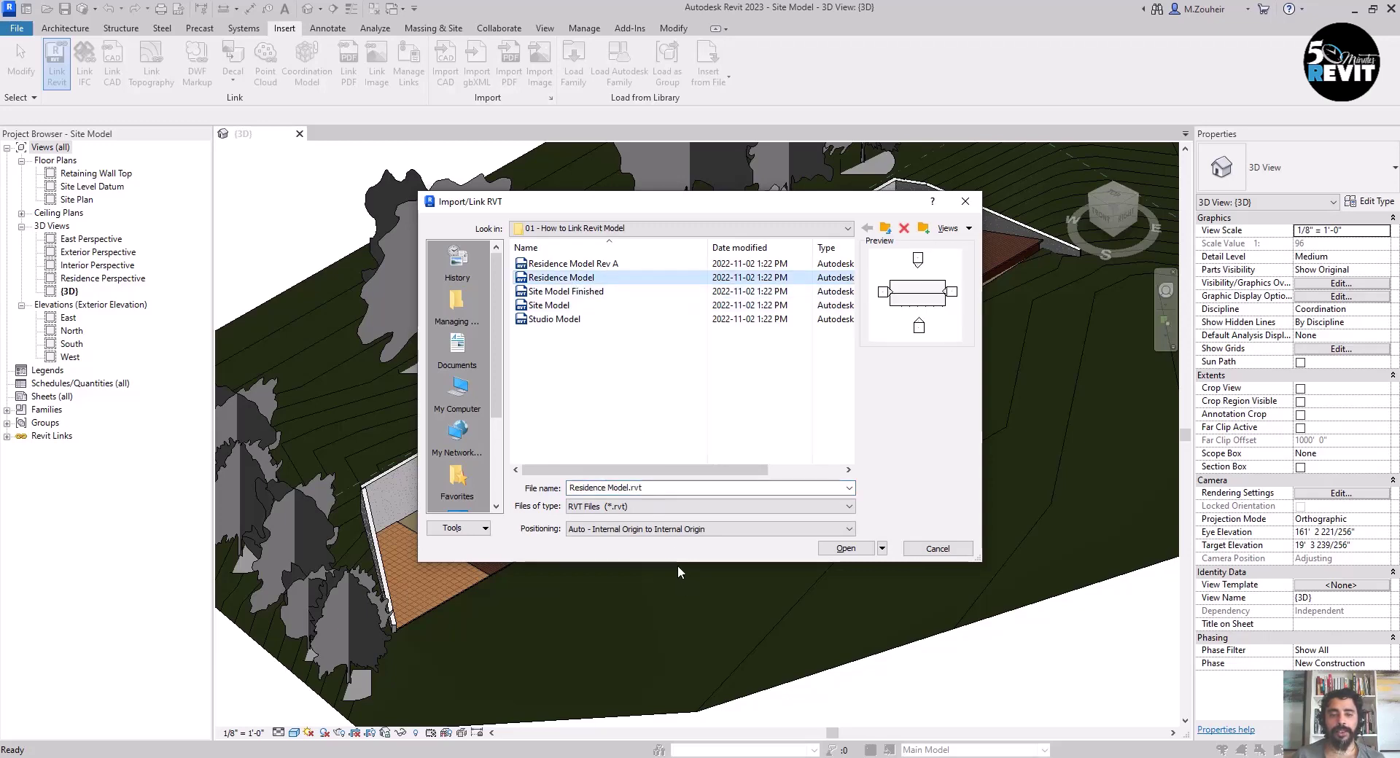
pyautogui.moveTo(679, 204); pyautogui.dragTo(663, 111)
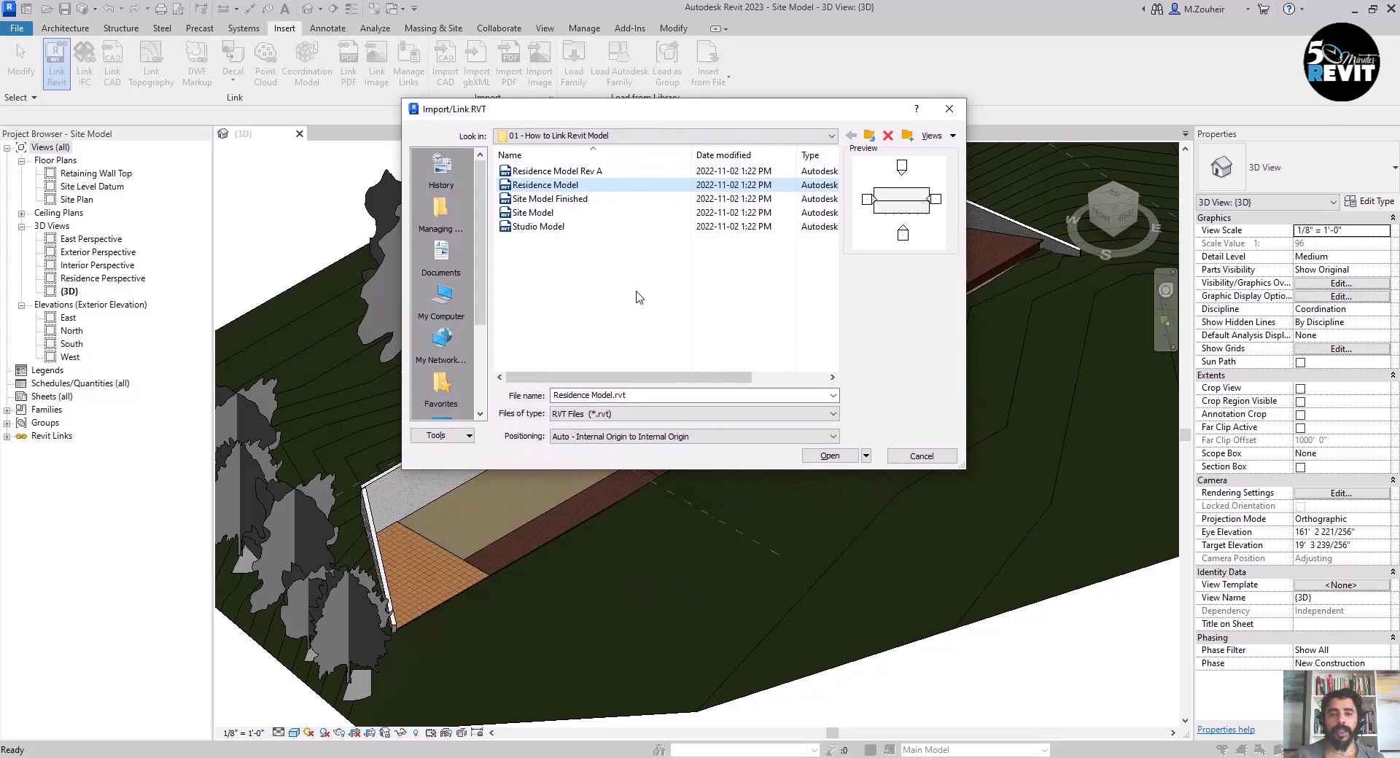
pyautogui.click(660, 436)
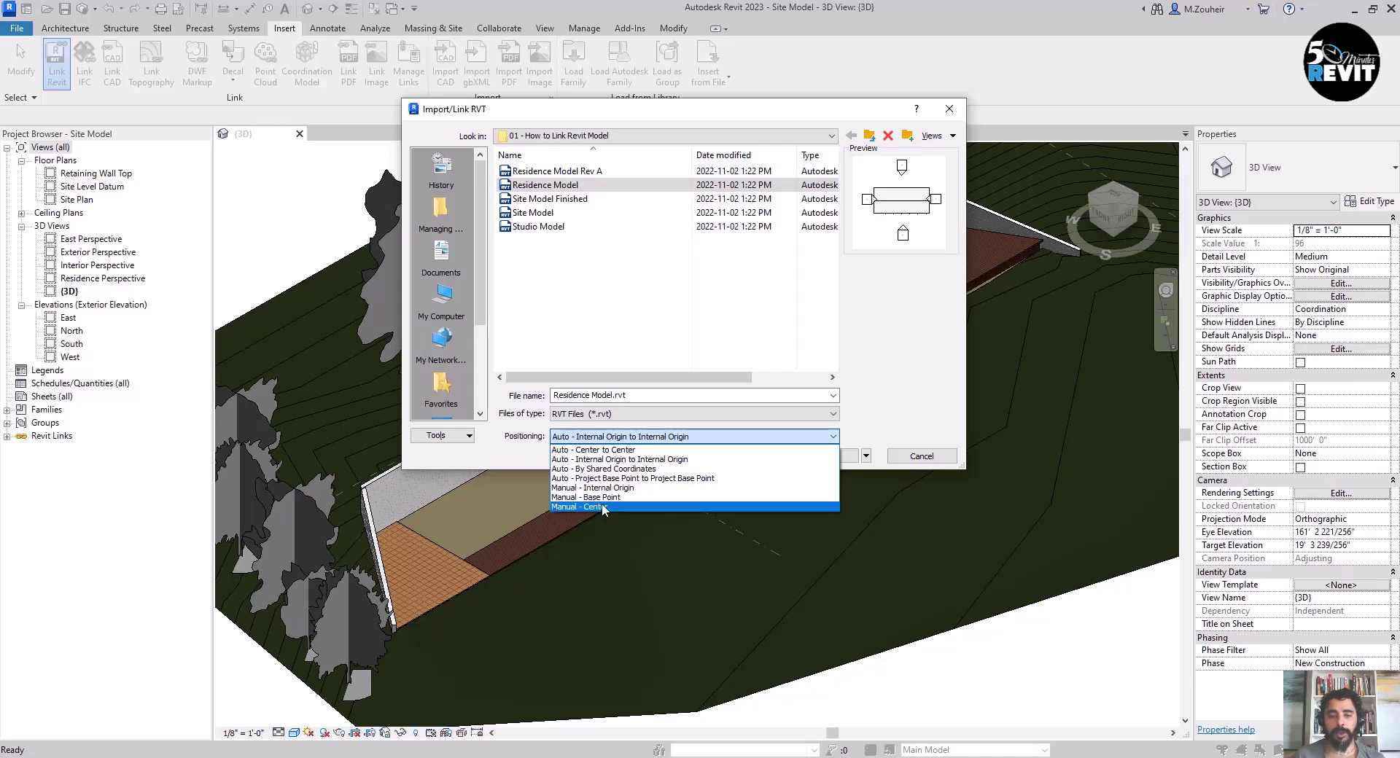
pyautogui.click(604, 461)
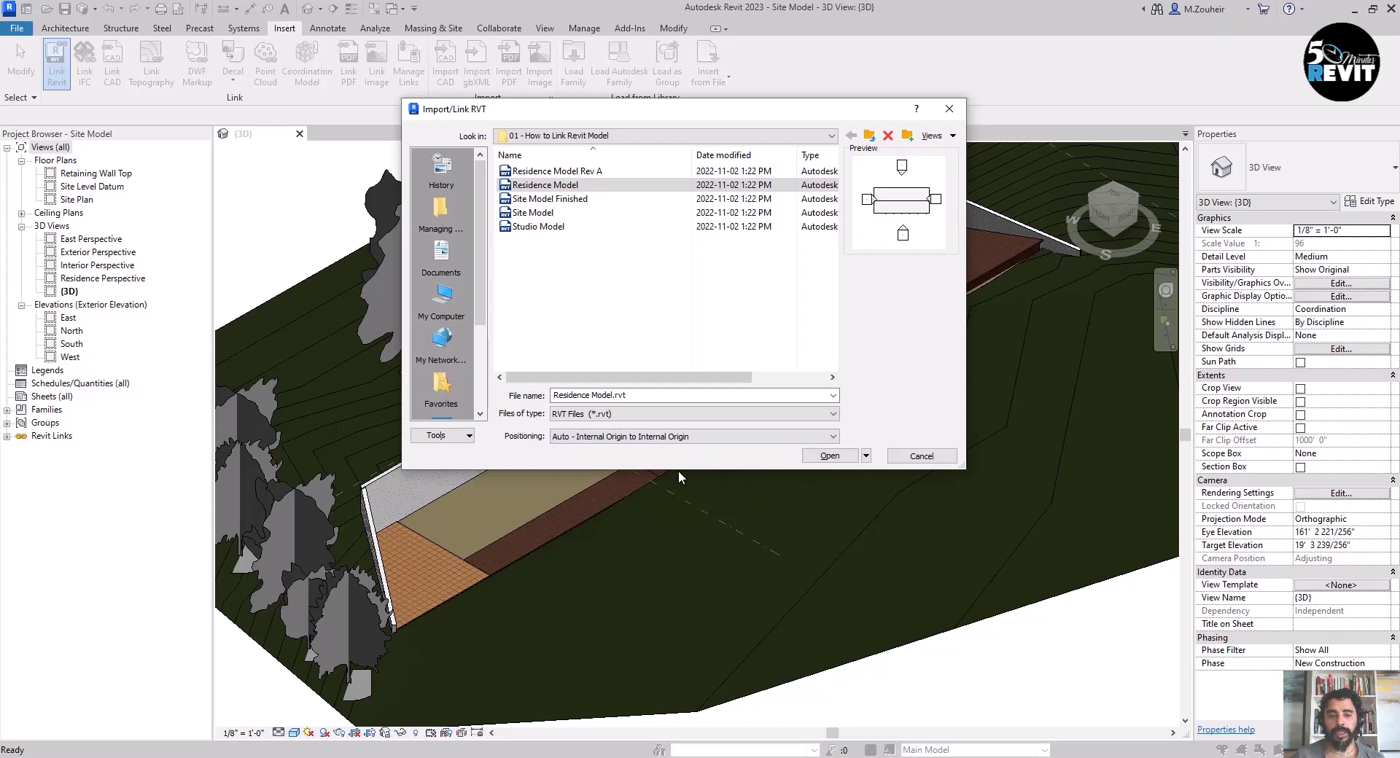
pyautogui.click(829, 459)
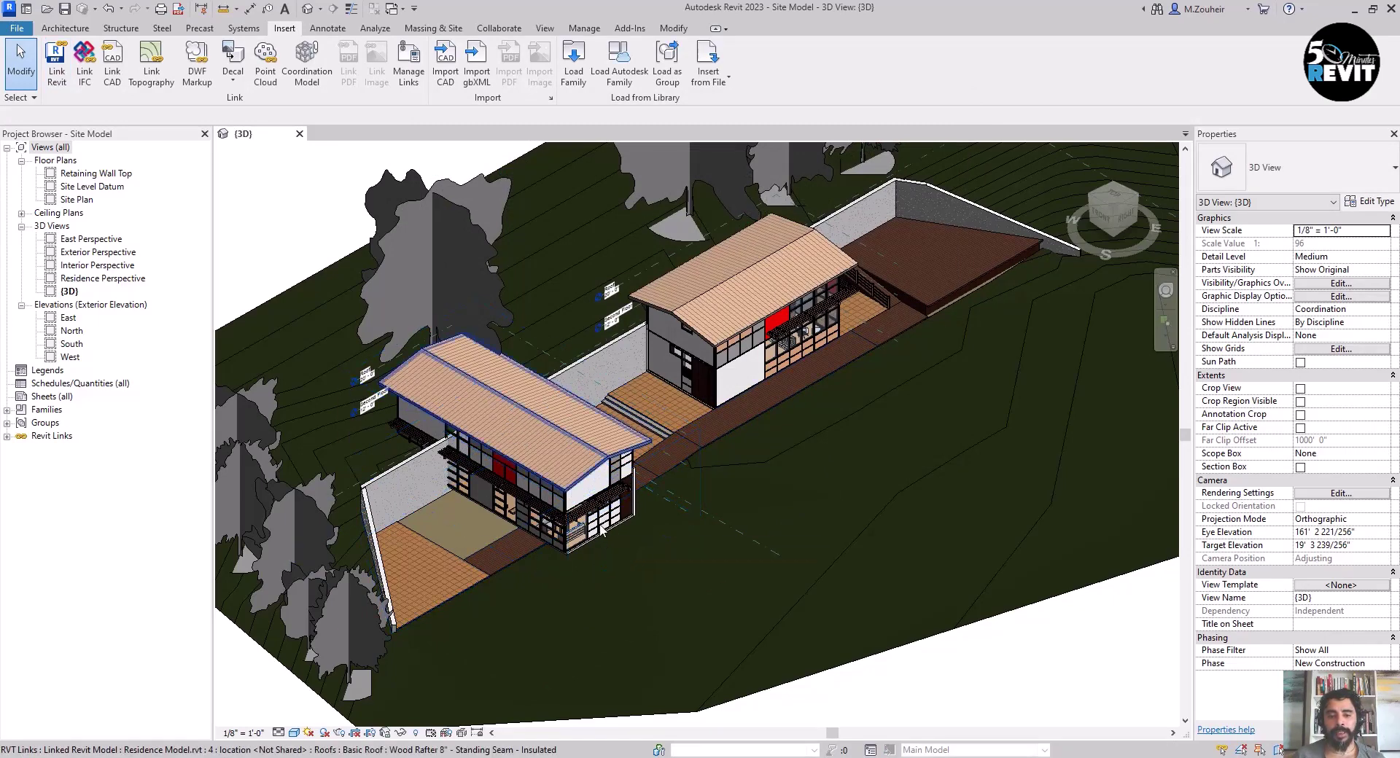
# Open the Site Plan floor plan and move the linked residence off the paved strip to the open ground east of it
pyautogui.doubleClick(83, 202)
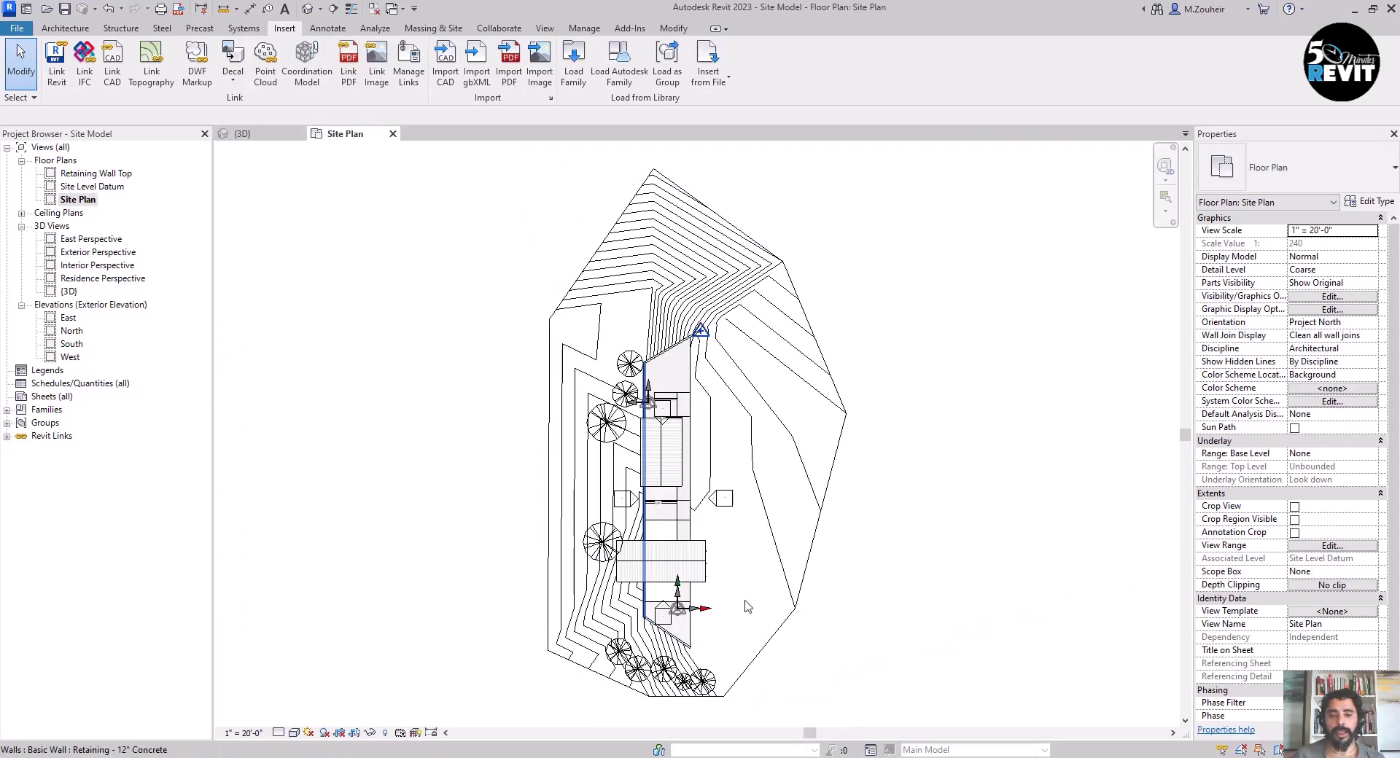
pyautogui.scroll(-3, 875, 554)
pyautogui.scroll(1, 873, 541)
pyautogui.moveTo(864, 590); pyautogui.dragTo(866, 578, button='middle')
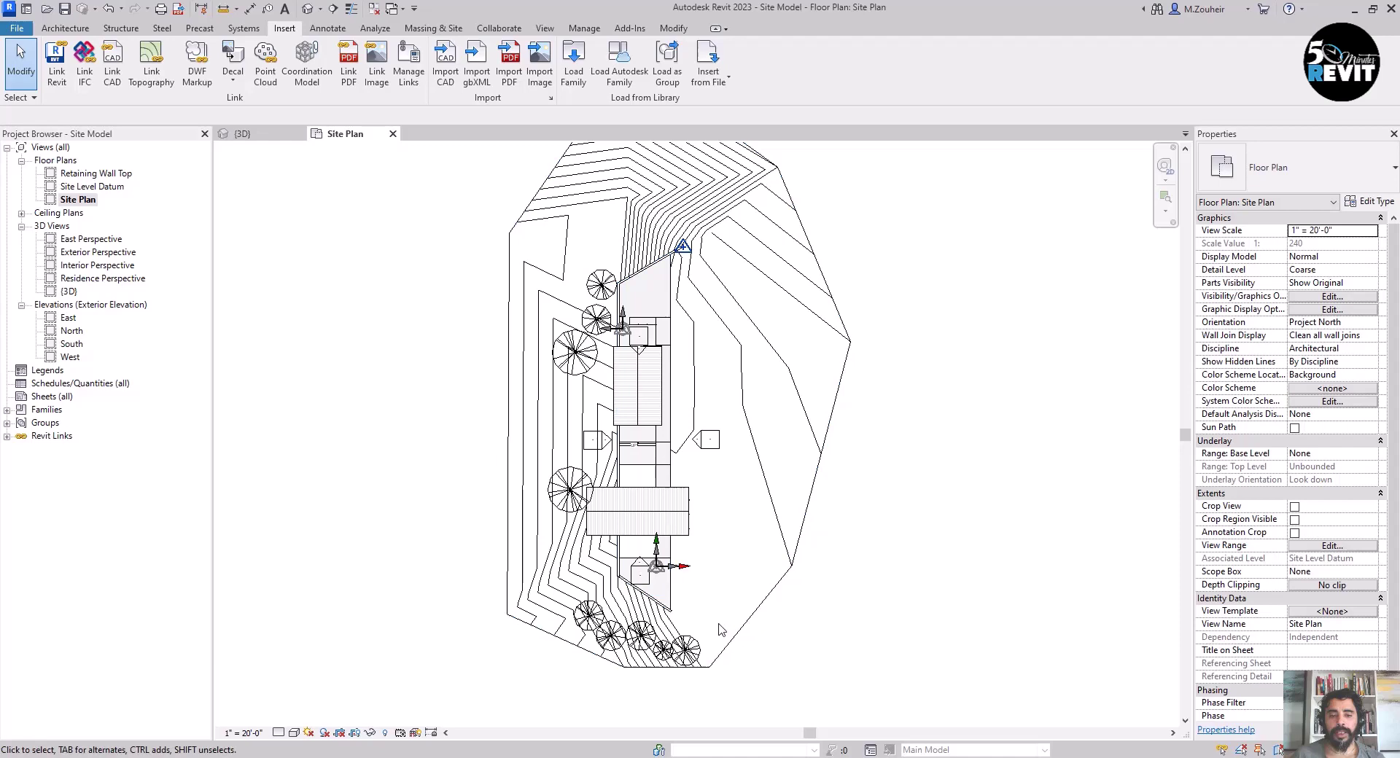
pyautogui.click(676, 608)
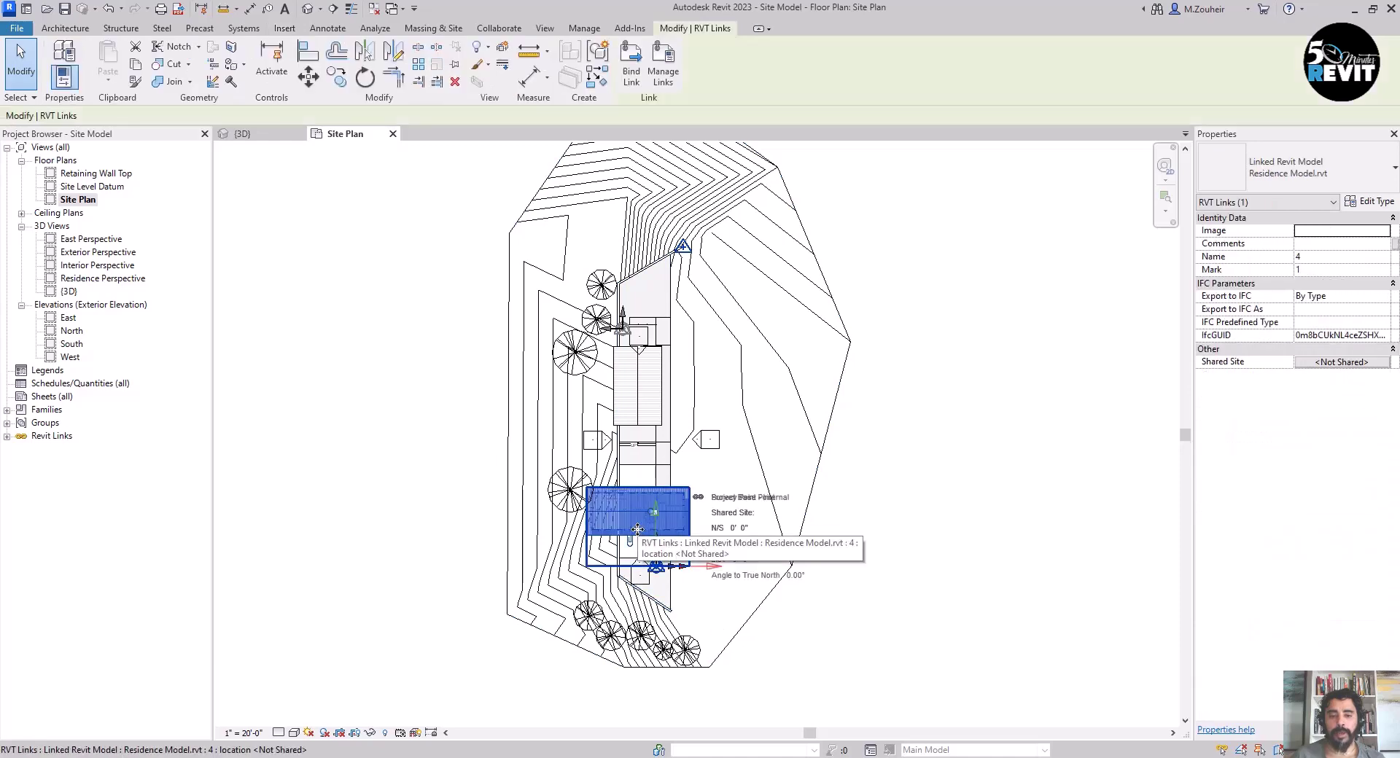
pyautogui.scroll(3, 628, 524)
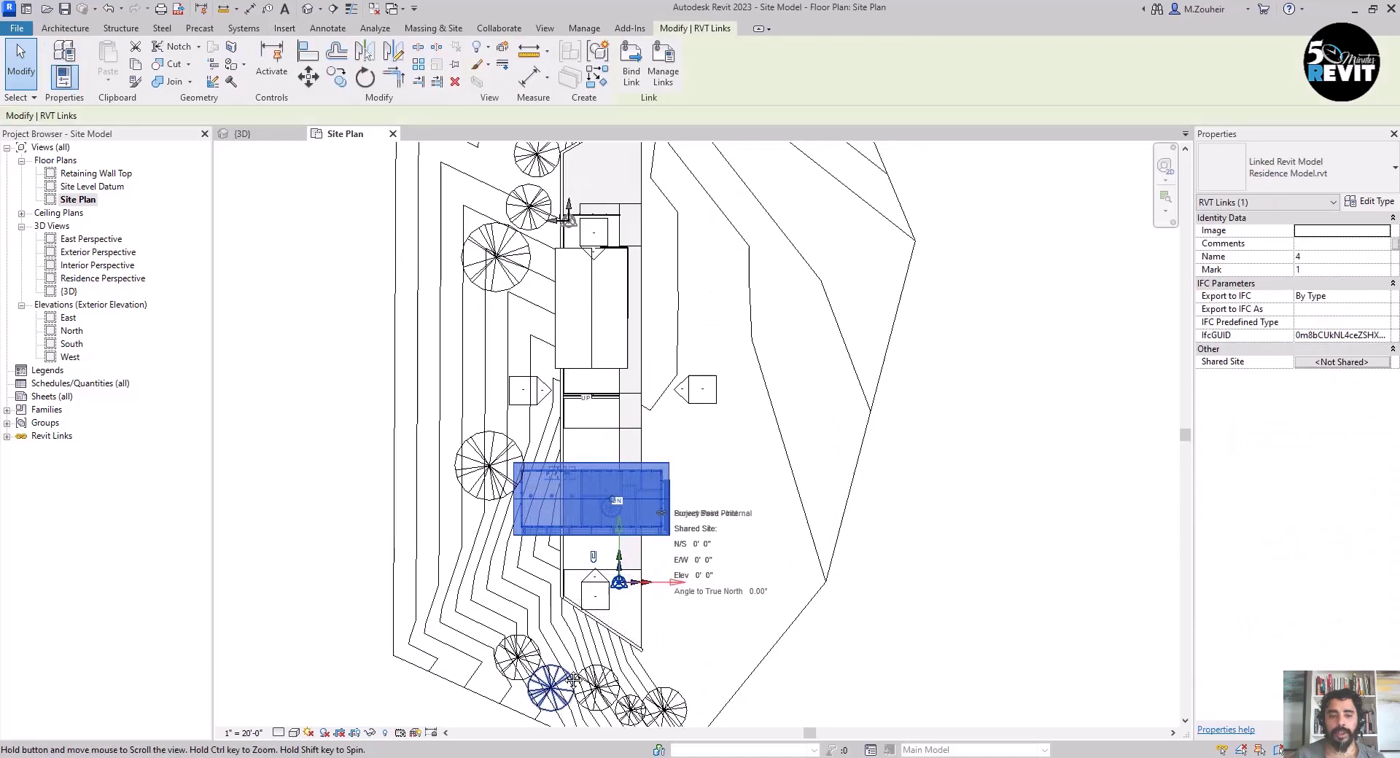
pyautogui.moveTo(640, 508); pyautogui.dragTo(782, 494)
pyautogui.scroll(1, 830, 657)
pyautogui.moveTo(839, 659); pyautogui.dragTo(859, 651, button='middle')
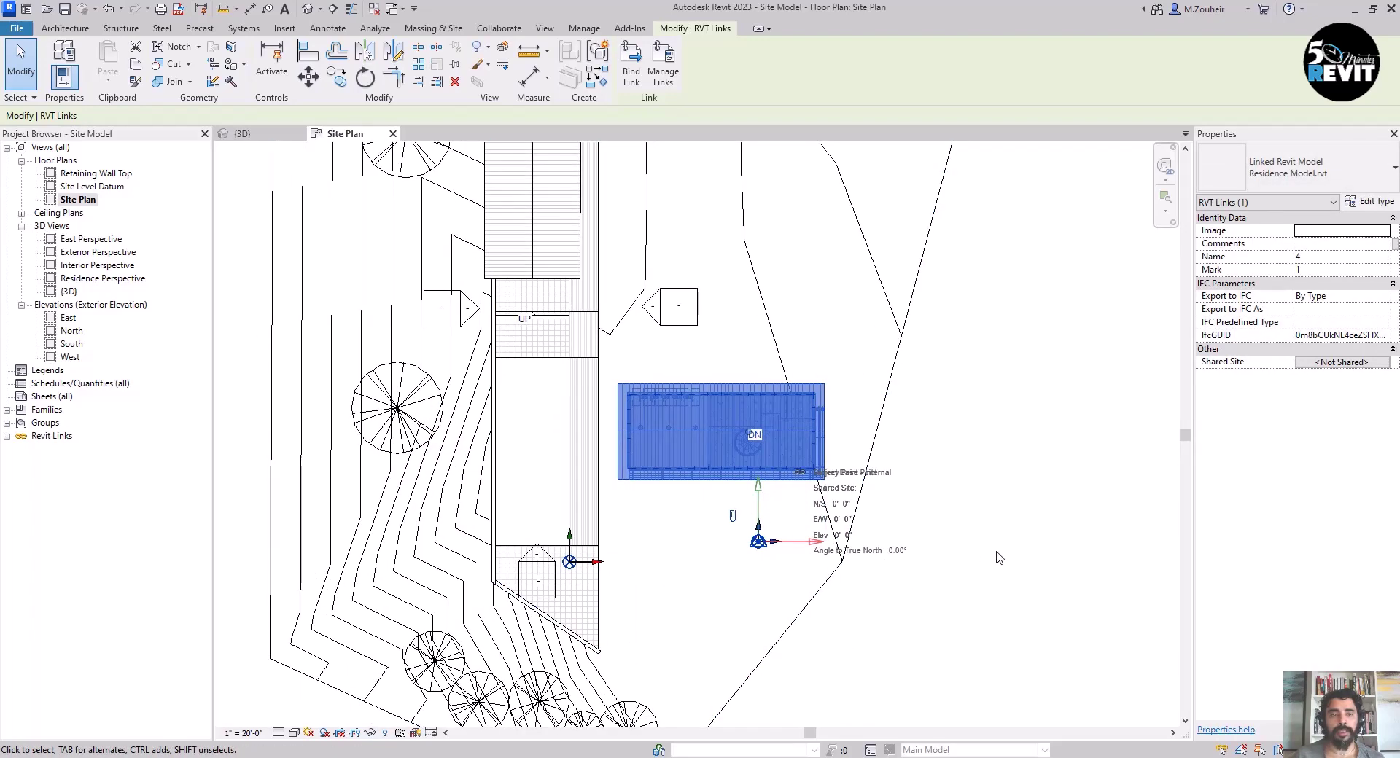
pyautogui.moveTo(966, 529); pyautogui.dragTo(966, 568, button='middle')
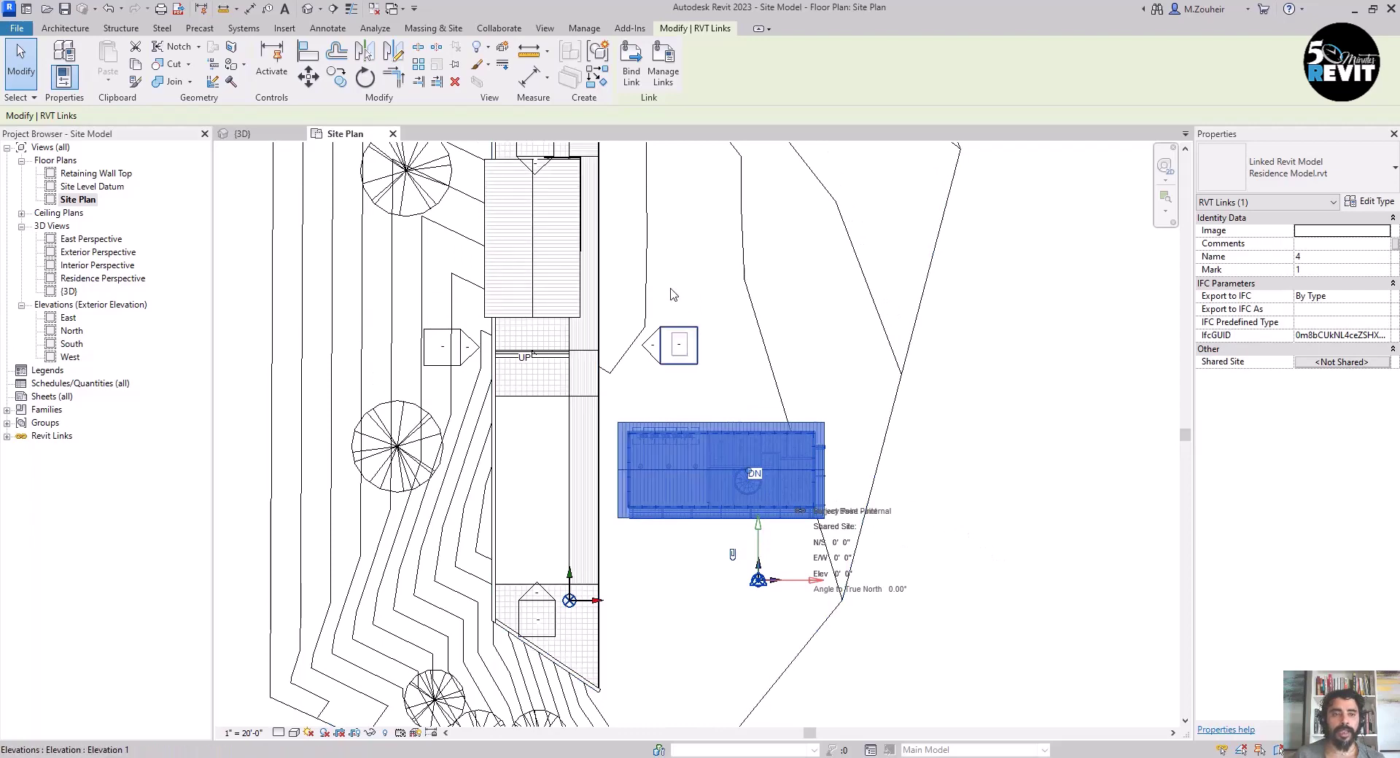
# Rotate the linked residence 90 degrees counterclockwise so its long side runs parallel to the retaining wall
pyautogui.click(366, 77)
pyautogui.click(864, 501)
pyautogui.click(724, 386)
pyautogui.click(928, 593)
pyautogui.moveTo(779, 606); pyautogui.dragTo(772, 493, button='middle')
pyautogui.moveTo(677, 537); pyautogui.dragTo(701, 597, button='middle')
pyautogui.scroll(2, 569, 413)
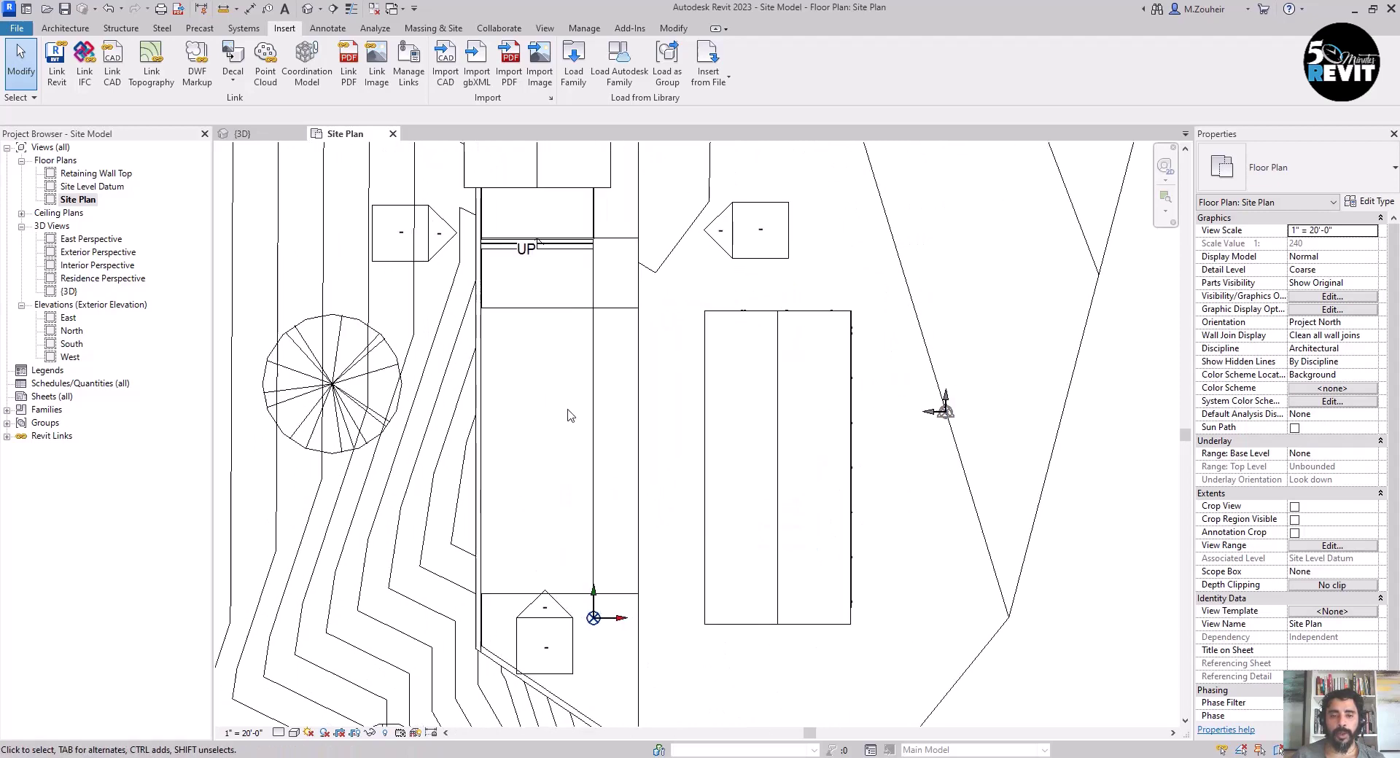
pyautogui.scroll(-1, 554, 430)
pyautogui.scroll(1, 570, 447)
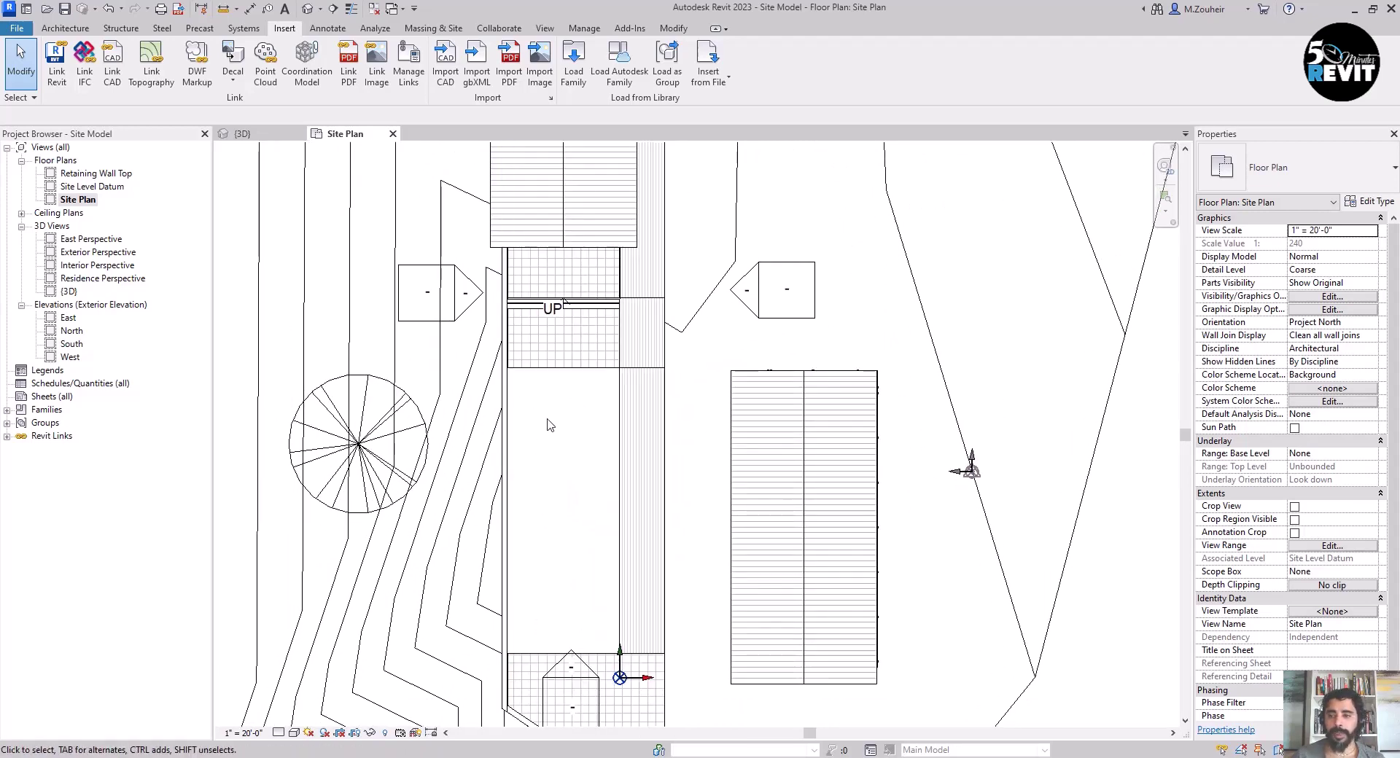
# Open the Site Level Datum floor plan at the linked residence and the empty area between the patios
pyautogui.click(128, 192)
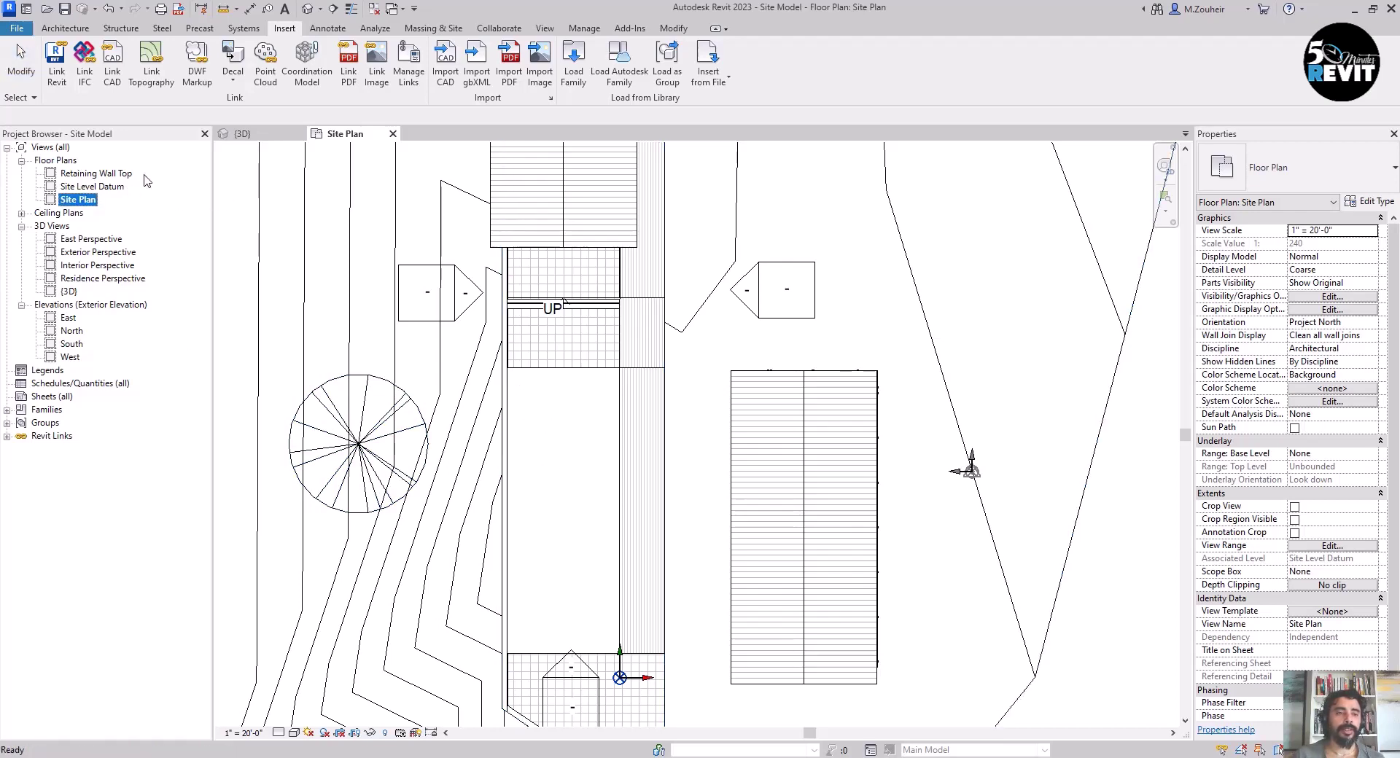
pyautogui.doubleClick(91, 190)
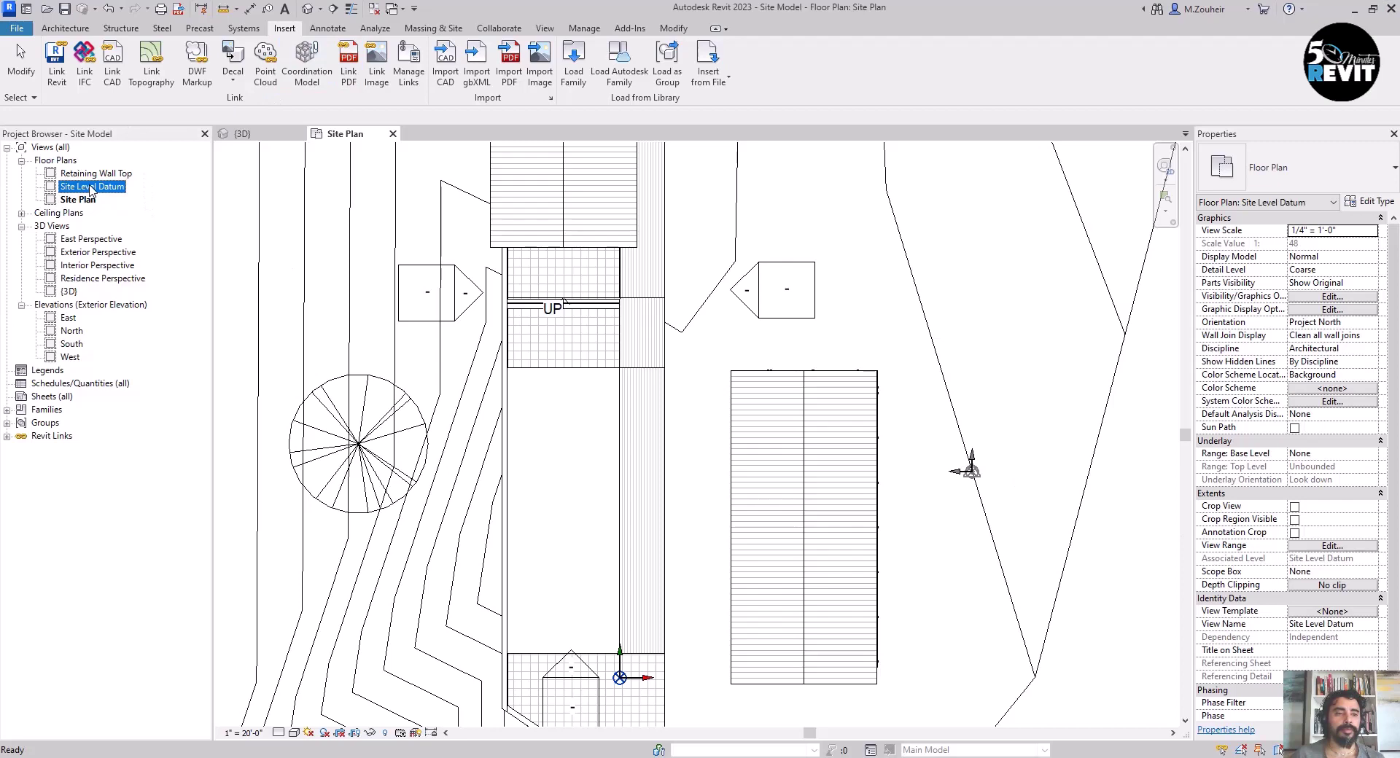
pyautogui.moveTo(562, 500); pyautogui.dragTo(571, 417, button='middle')
pyautogui.scroll(3, 610, 526)
pyautogui.moveTo(616, 488); pyautogui.dragTo(504, 576, button='middle')
pyautogui.scroll(1, 598, 453)
pyautogui.moveTo(606, 467)
pyautogui.mouseDown(button='middle')
pyautogui.moveTo(601, 510)
pyautogui.moveTo(593, 456)
pyautogui.mouseUp(button='middle')
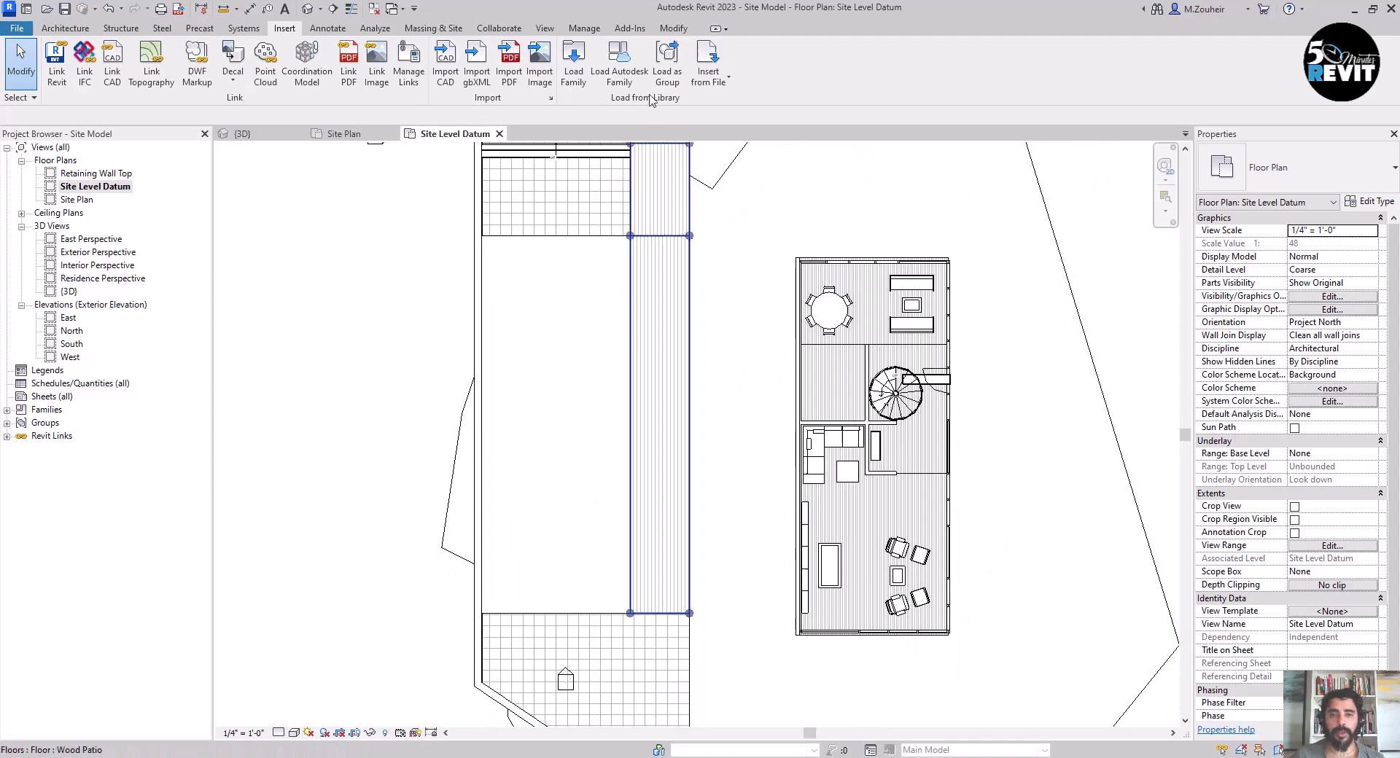
# Align the north end wall of the linked residence with the south edge of the upper paved patio
pyautogui.click(674, 28)
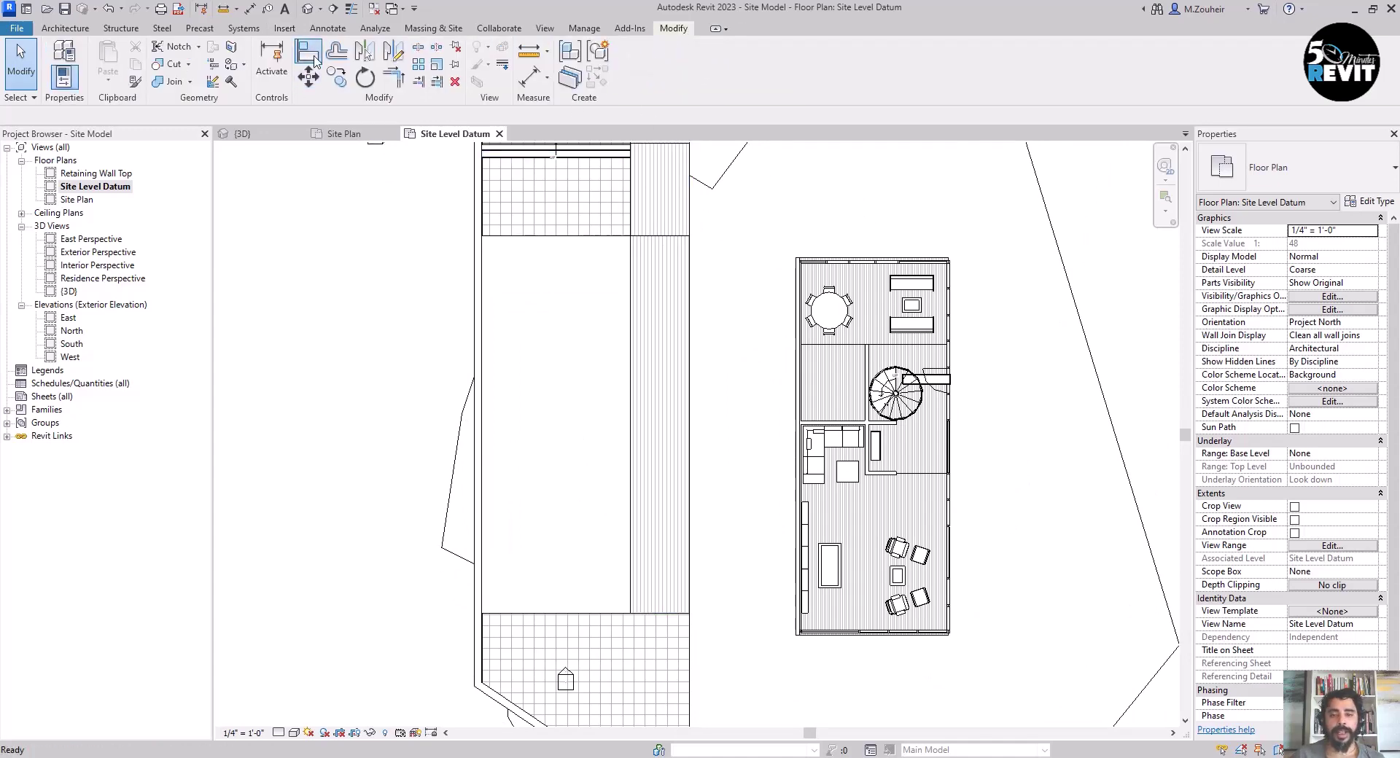
pyautogui.click(308, 52)
pyautogui.scroll(1, 552, 259)
pyautogui.scroll(2, 552, 259)
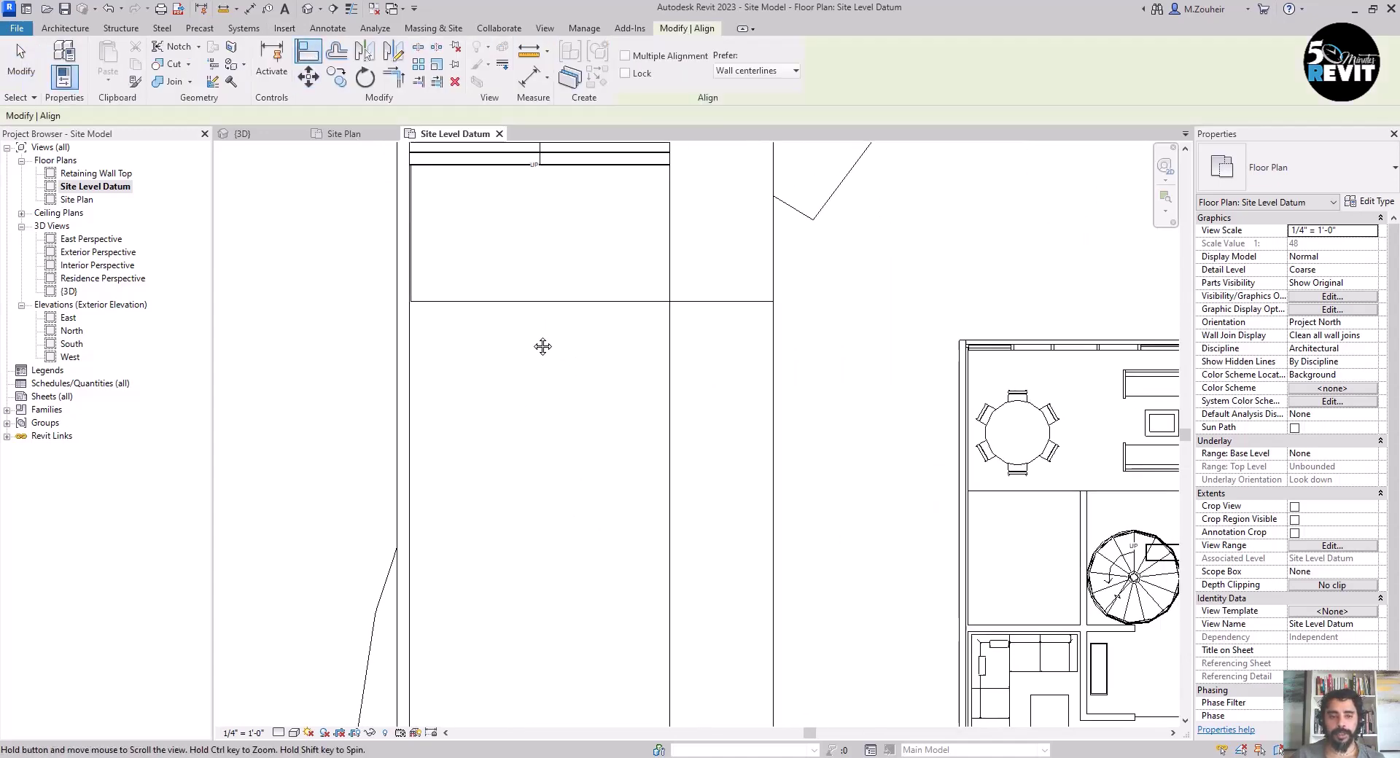
pyautogui.click(534, 310)
pyautogui.scroll(-1, 824, 404)
pyautogui.moveTo(839, 403); pyautogui.dragTo(641, 372, button='middle')
pyautogui.scroll(2, 758, 324)
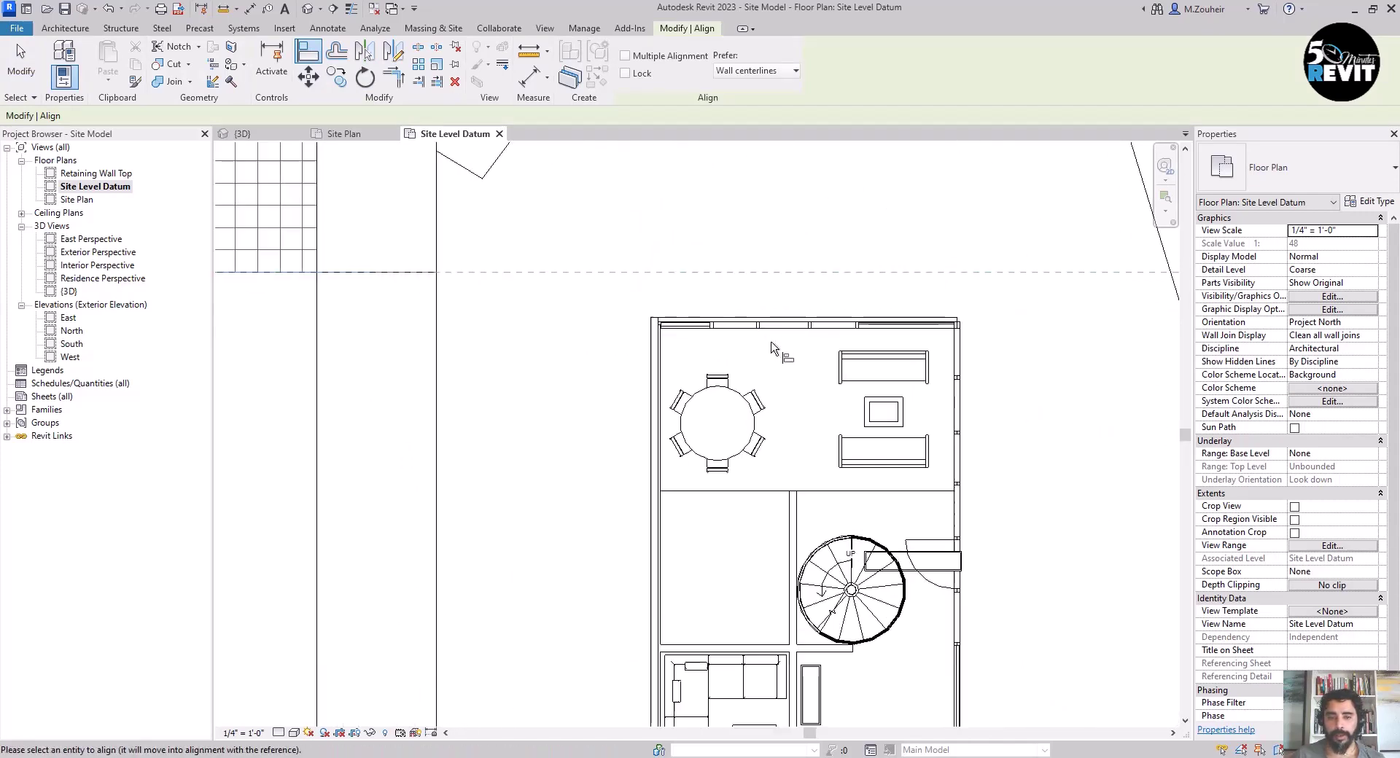
pyautogui.click(731, 318)
pyautogui.scroll(-1, 570, 442)
pyautogui.moveTo(584, 423); pyautogui.dragTo(665, 294, button='middle')
pyautogui.moveTo(640, 420); pyautogui.dragTo(762, 418, button='middle')
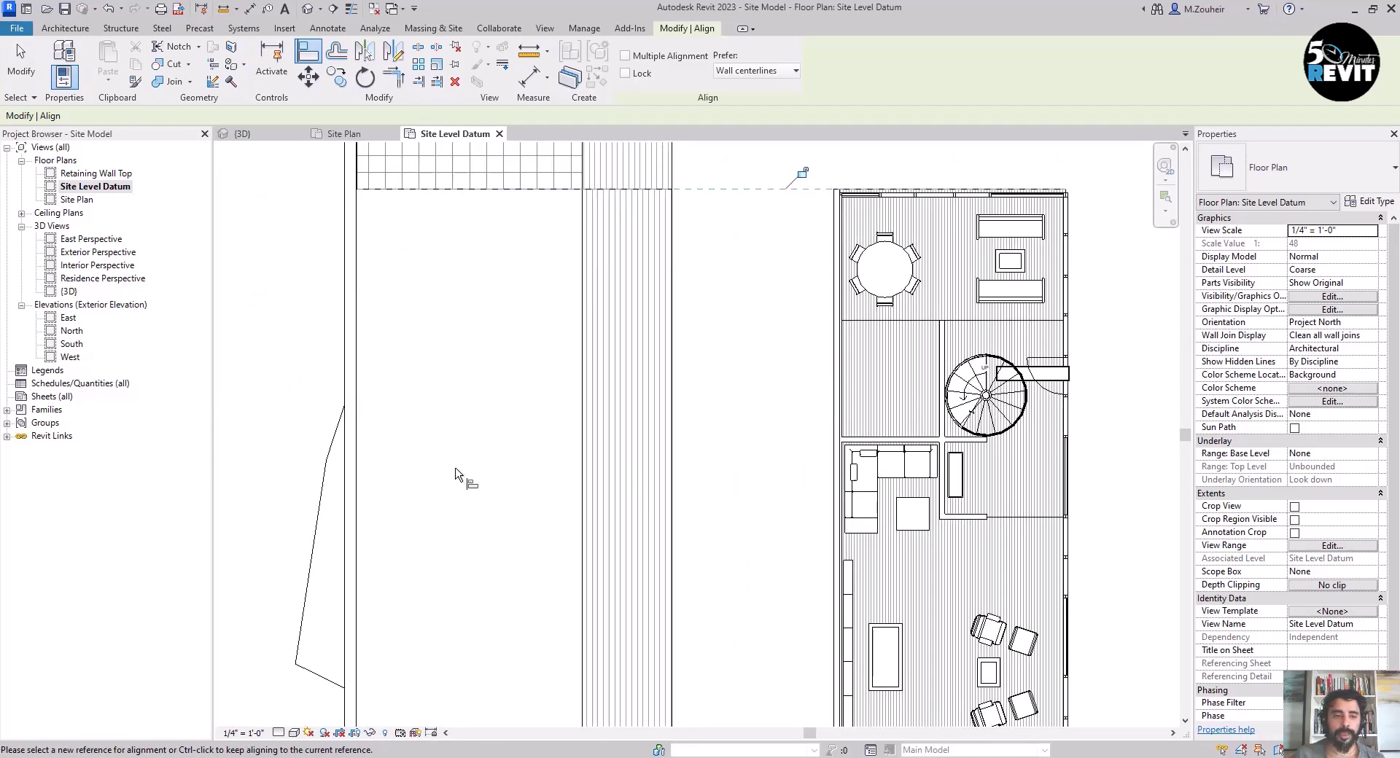
# Align the west wall of the linked residence with the inner face of the retaining wall
pyautogui.moveTo(462, 387); pyautogui.dragTo(557, 425, button='middle')
pyautogui.scroll(1, 459, 409)
pyautogui.click(434, 393)
pyautogui.scroll(-2, 510, 503)
pyautogui.scroll(3, 754, 526)
pyautogui.moveTo(687, 557); pyautogui.dragTo(638, 401, button='middle')
pyautogui.scroll(1, 632, 453)
pyautogui.scroll(2, 632, 453)
pyautogui.click(718, 544)
pyautogui.scroll(-5, 537, 529)
pyautogui.scroll(-3, 539, 523)
pyautogui.moveTo(548, 521); pyautogui.dragTo(680, 524, button='middle')
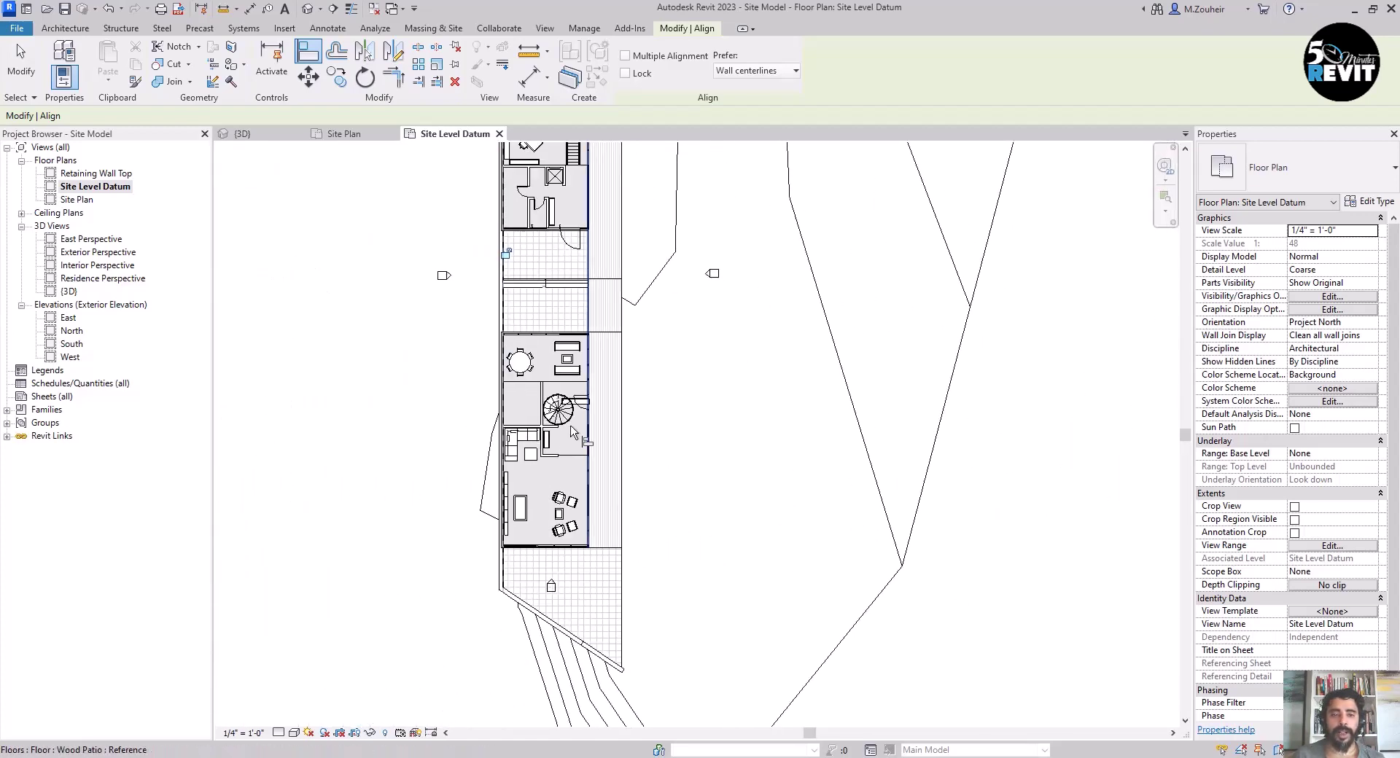
pyautogui.moveTo(474, 360)
pyautogui.mouseDown(button='middle')
pyautogui.moveTo(488, 430)
pyautogui.moveTo(534, 381)
pyautogui.mouseUp(button='middle')
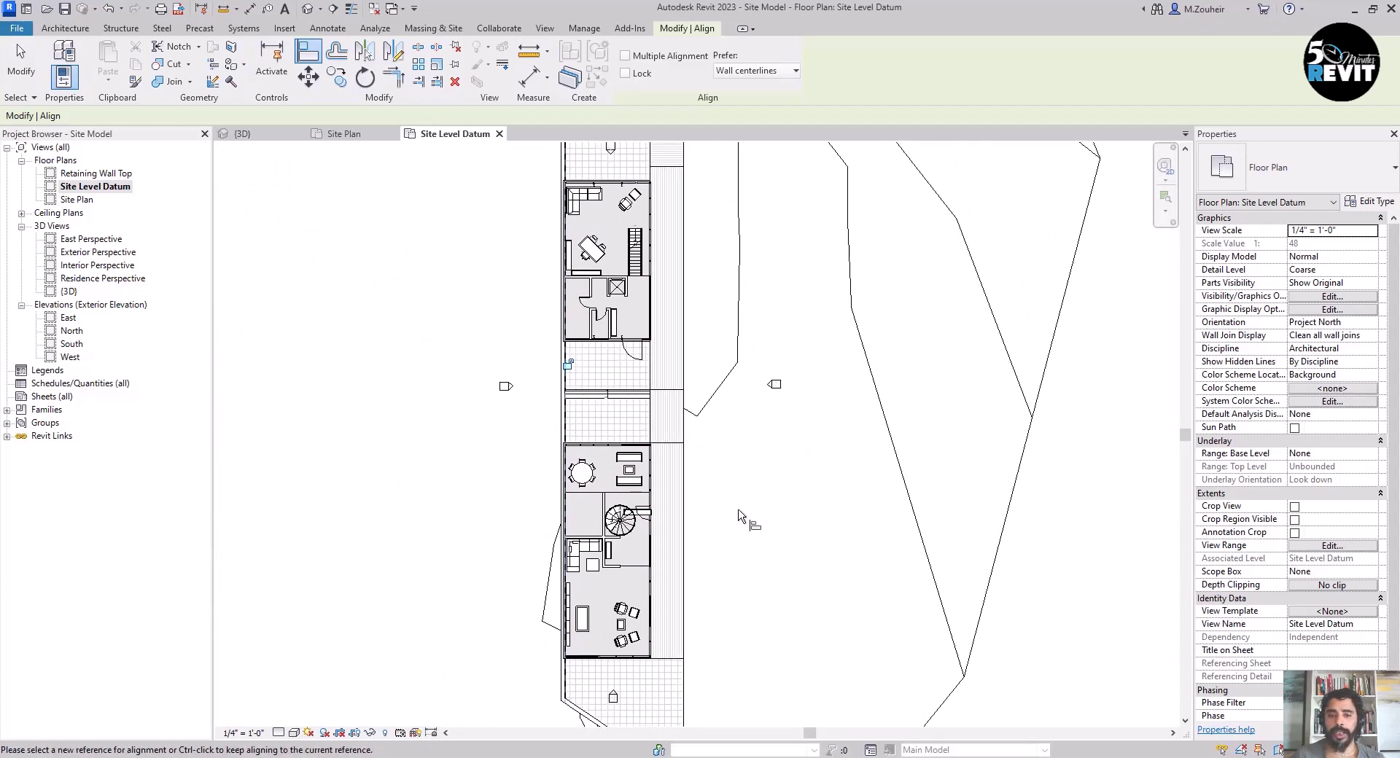
pyautogui.moveTo(741, 522); pyautogui.dragTo(766, 501, button='middle')
# Inspect the linked residence in the 3D view, checking how its base sits relative to the patio
pyautogui.click(307, 9)
pyautogui.scroll(4, 594, 538)
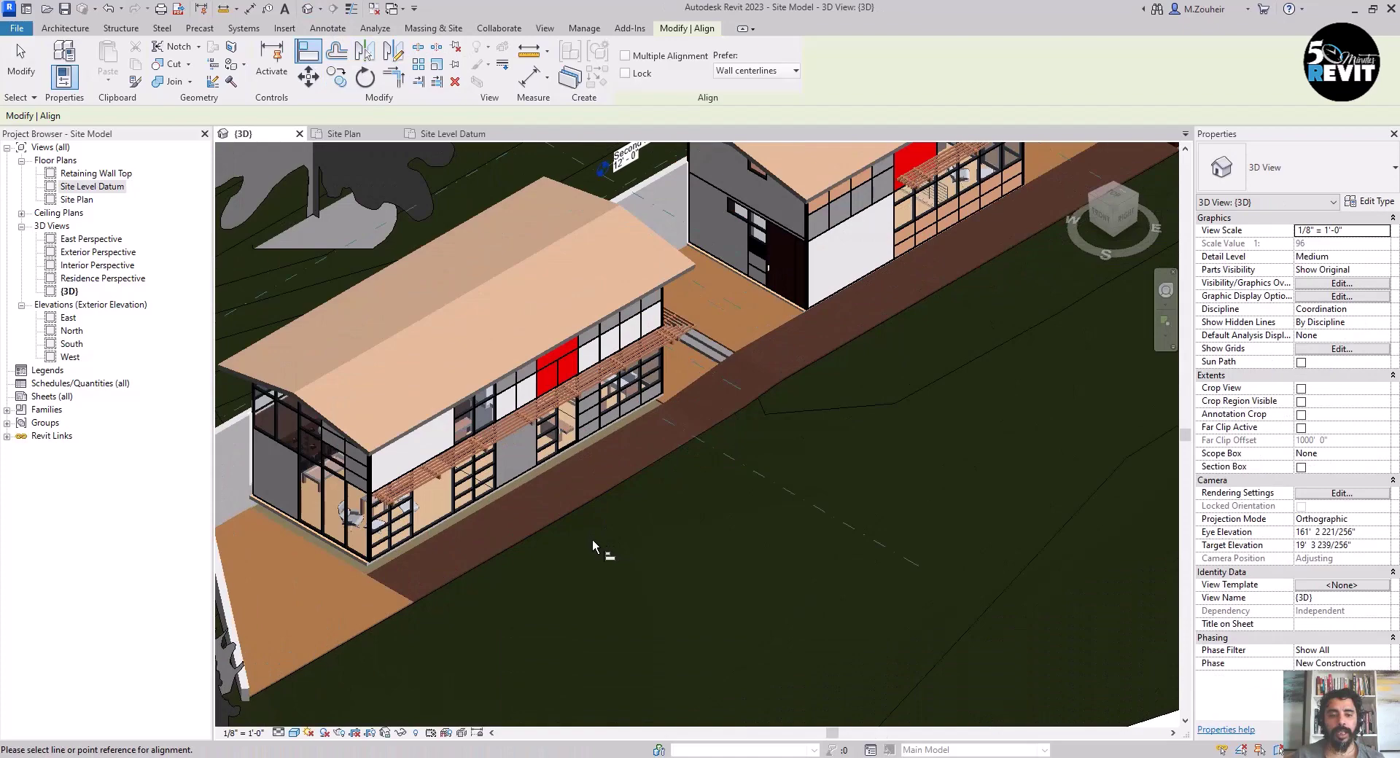
pyautogui.keyDown('shift'); pyautogui.moveTo(597, 526); pyautogui.dragTo(741, 485, button='middle'); pyautogui.keyUp('shift')
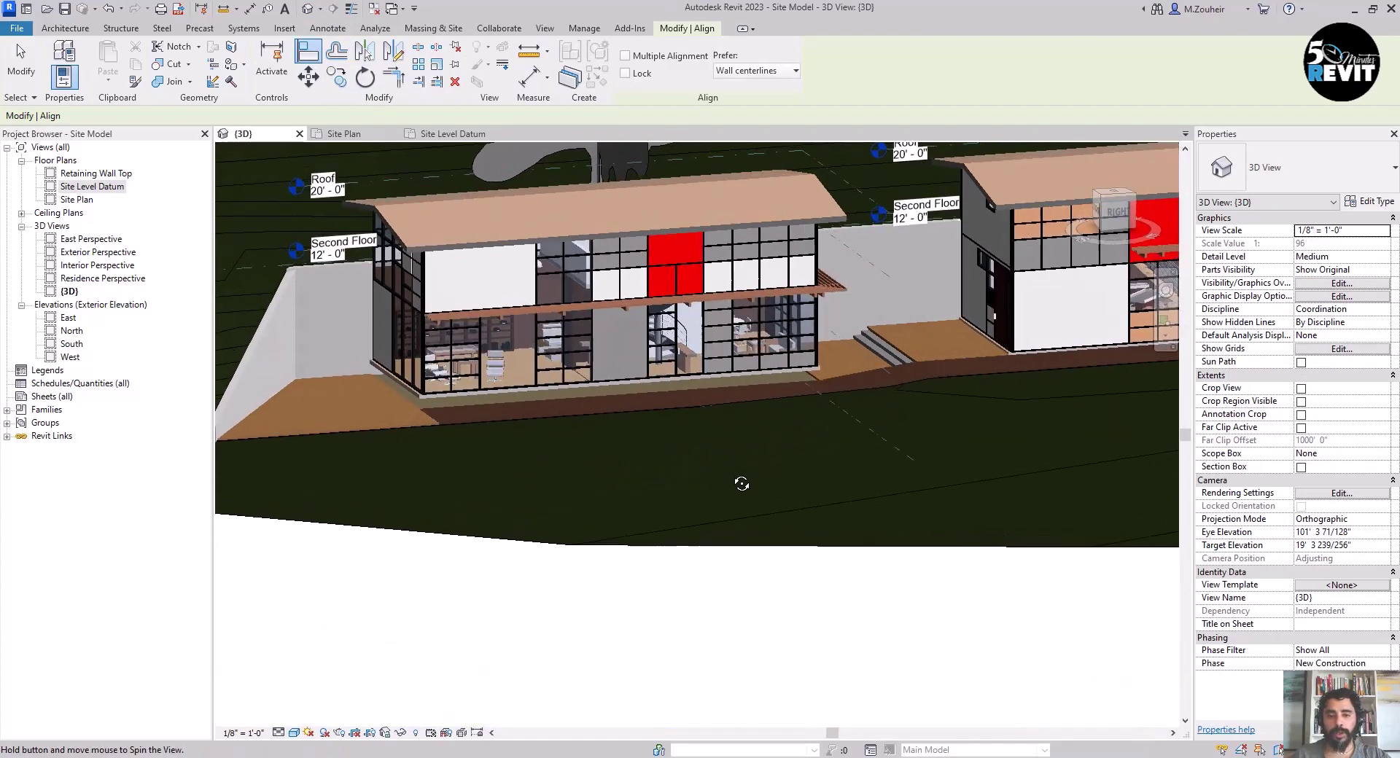
pyautogui.scroll(3, 569, 387)
pyautogui.scroll(-4, 583, 409)
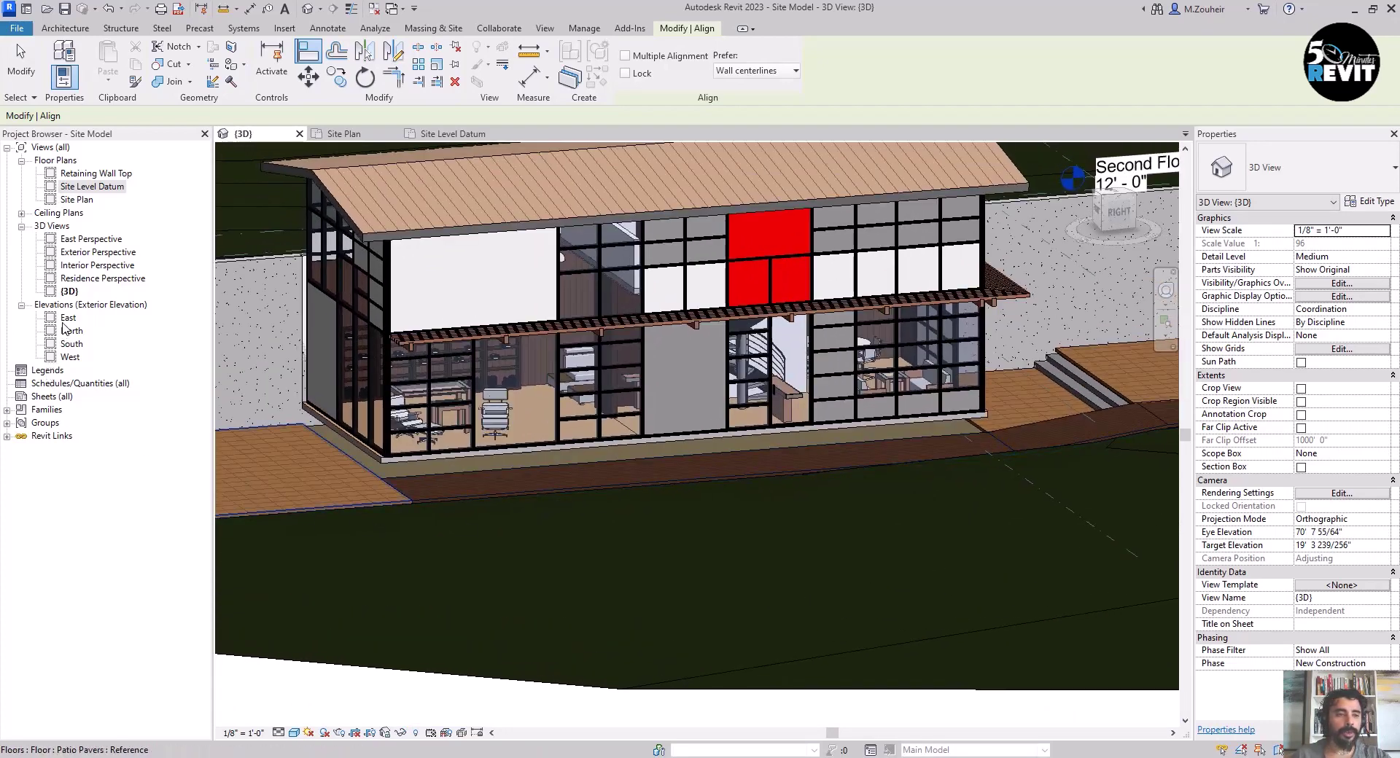
# Open the East elevation at the base of the linked residence, near the Residence First Floor level
pyautogui.doubleClick(68, 318)
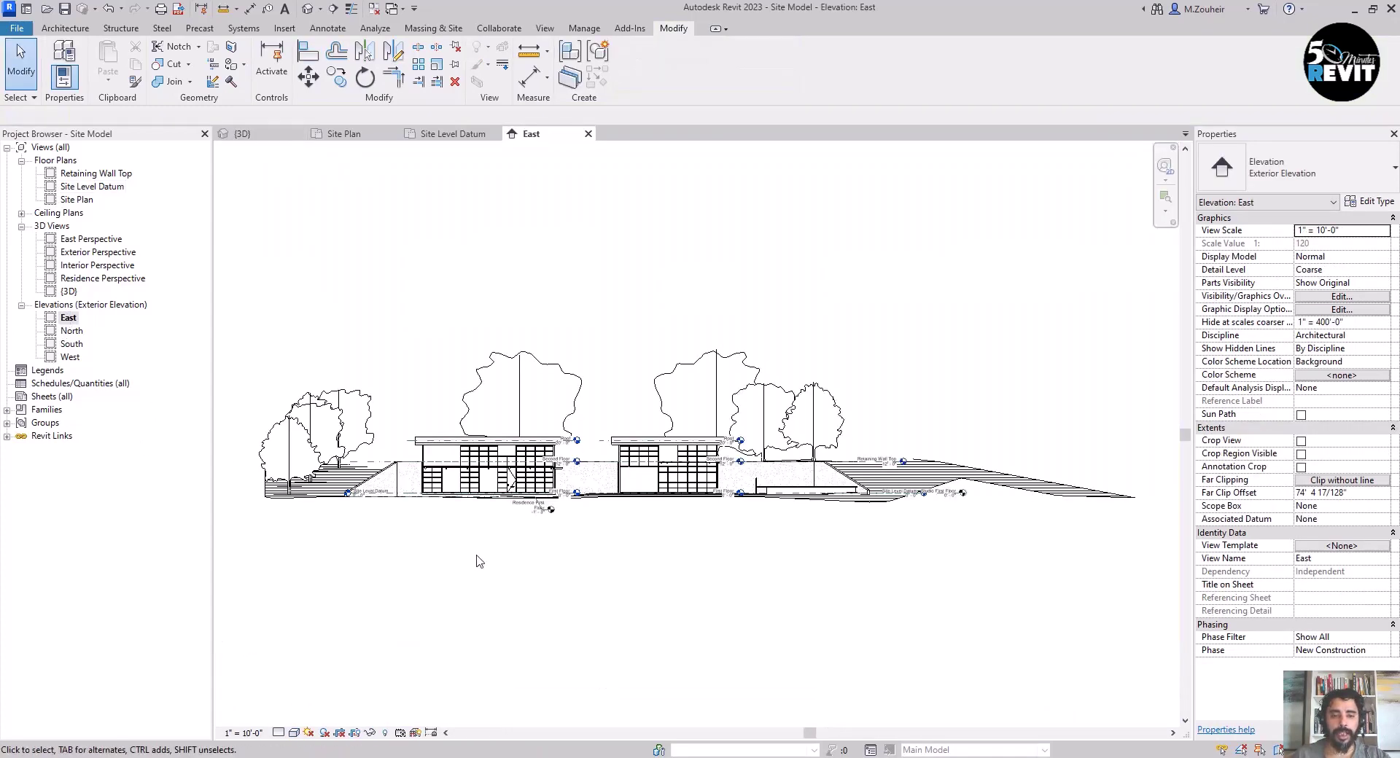
pyautogui.scroll(6, 470, 590)
pyautogui.moveTo(467, 588); pyautogui.dragTo(458, 583, button='middle')
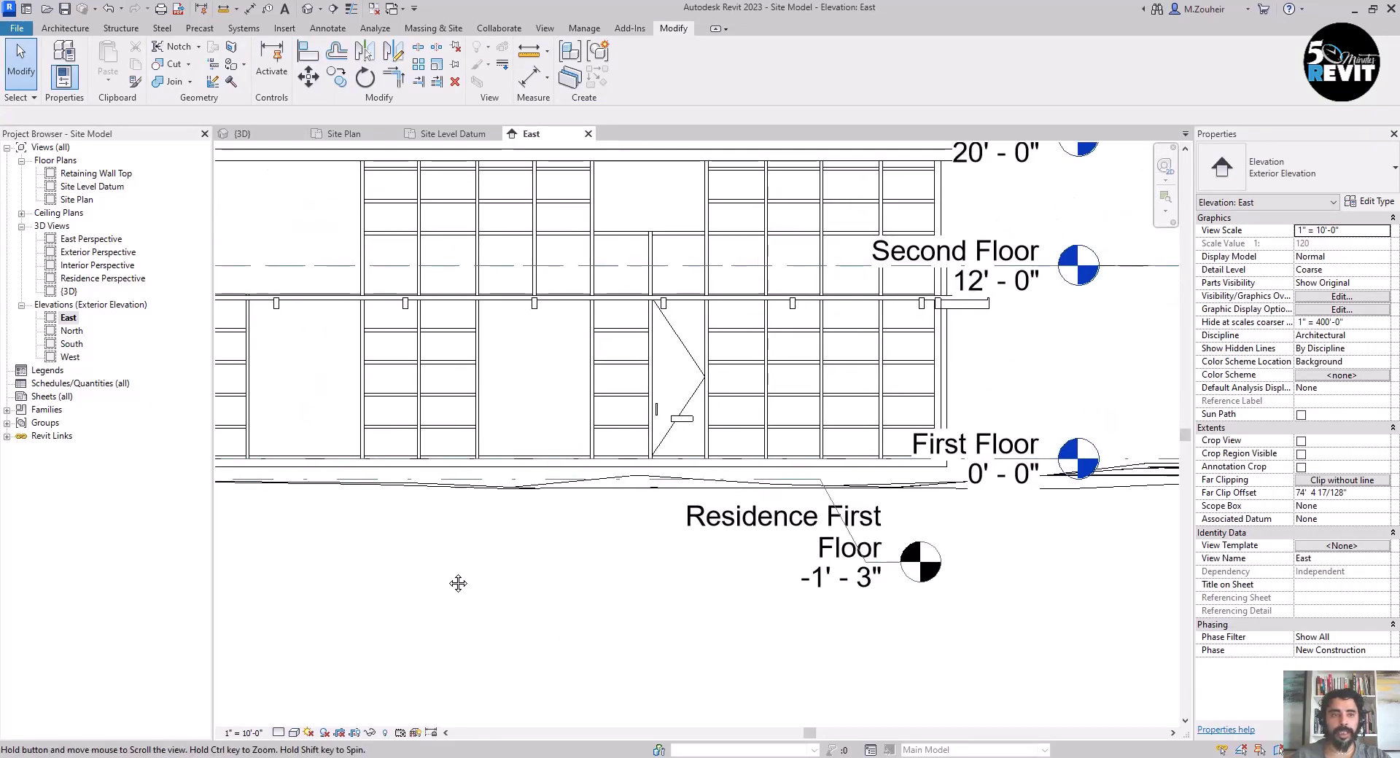
# Align the top of the linked residence's 6" concrete slab with the Residence First Floor level
pyautogui.click(307, 51)
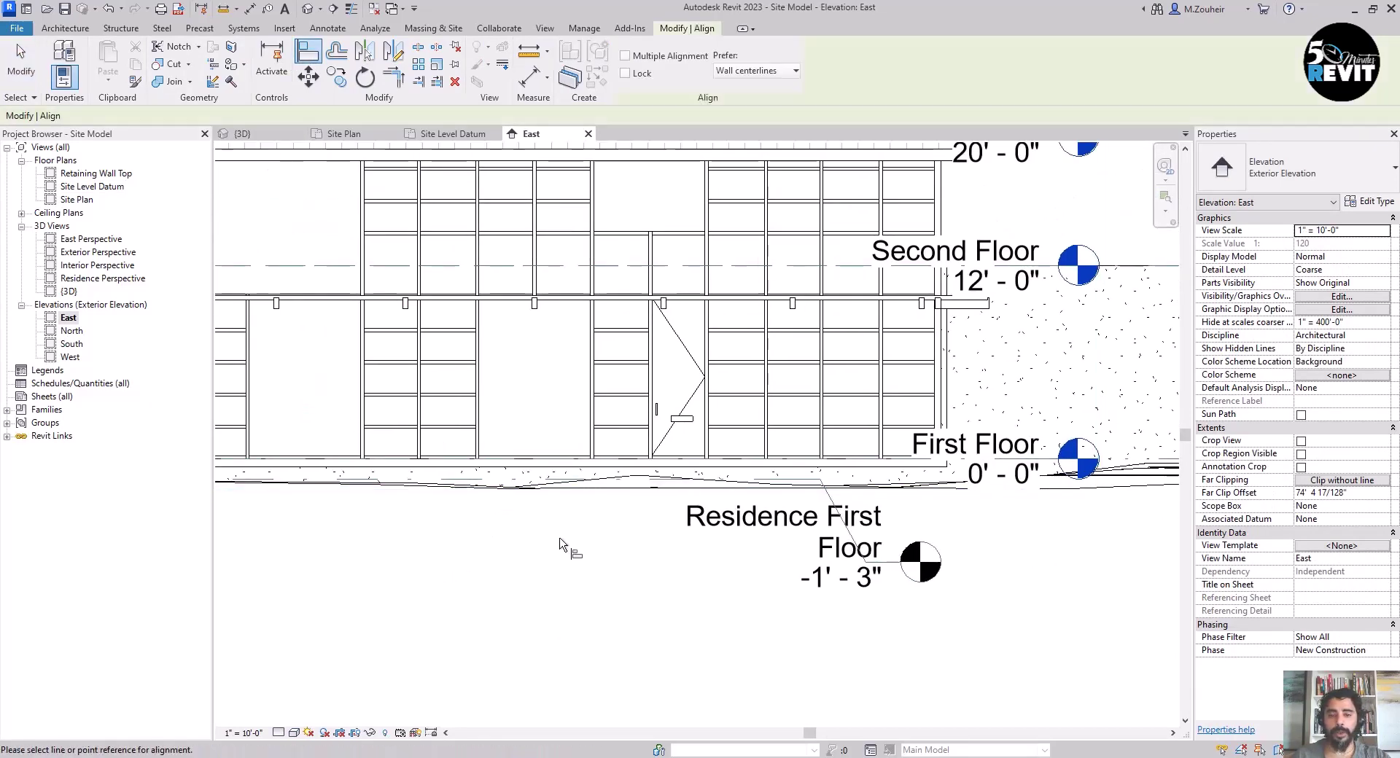
pyautogui.scroll(2, 559, 543)
pyautogui.scroll(-1, 525, 562)
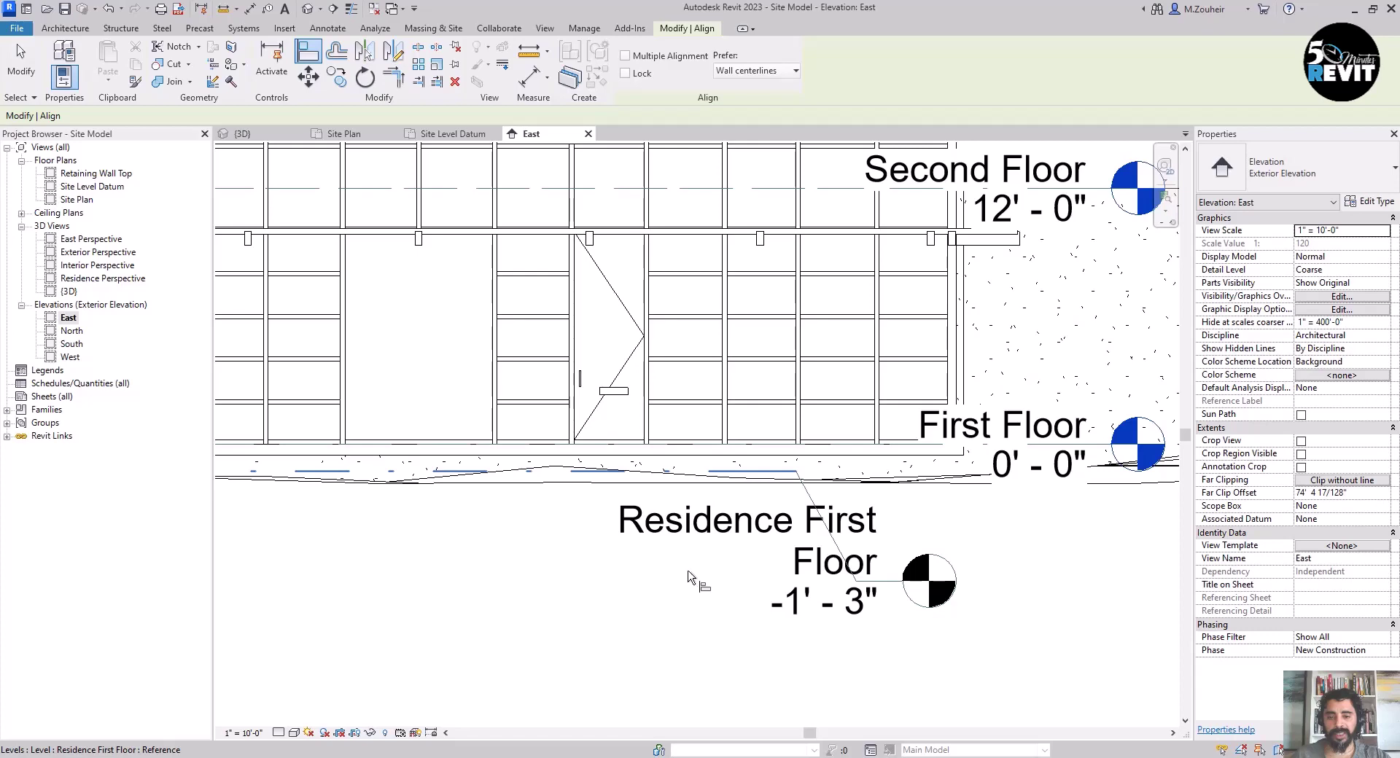
pyautogui.scroll(4, 677, 493)
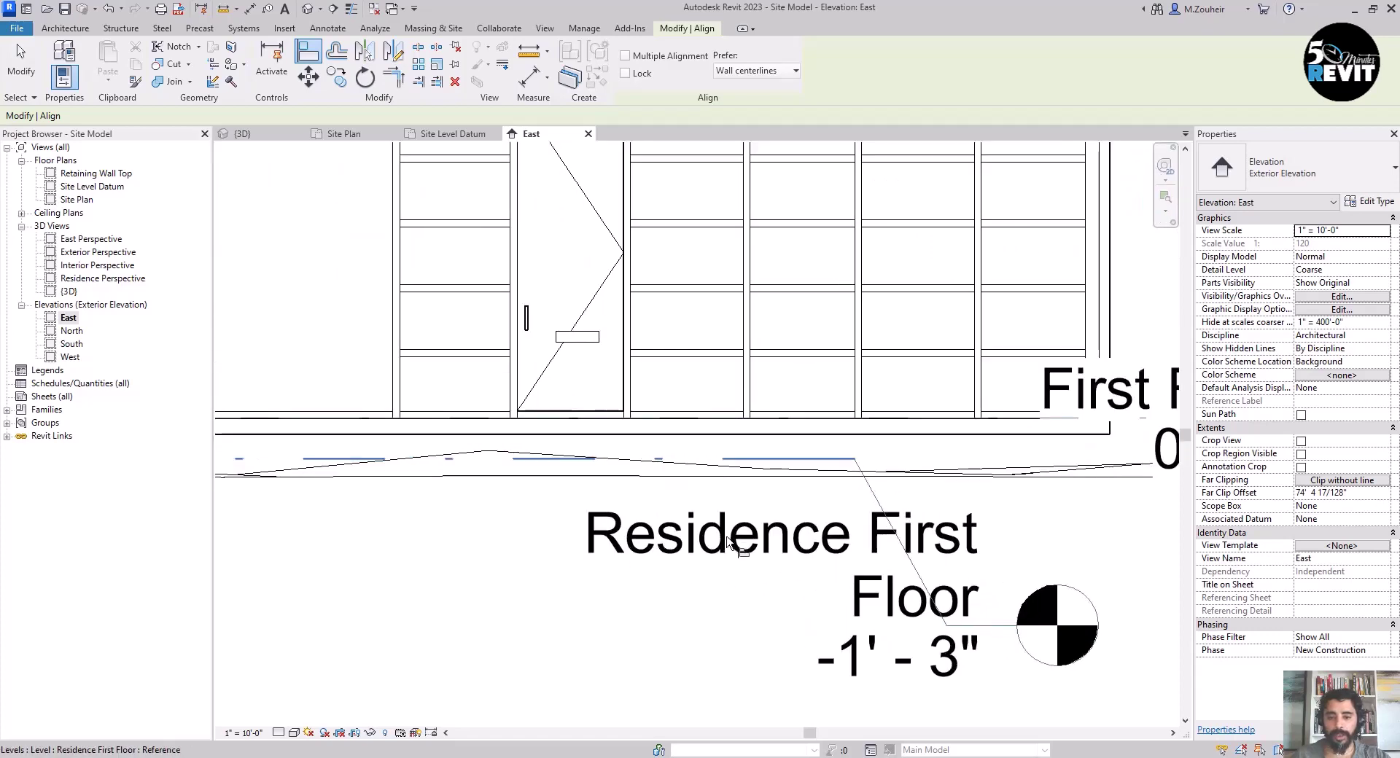
pyautogui.moveTo(704, 554); pyautogui.dragTo(679, 560, button='middle')
pyautogui.click(751, 455)
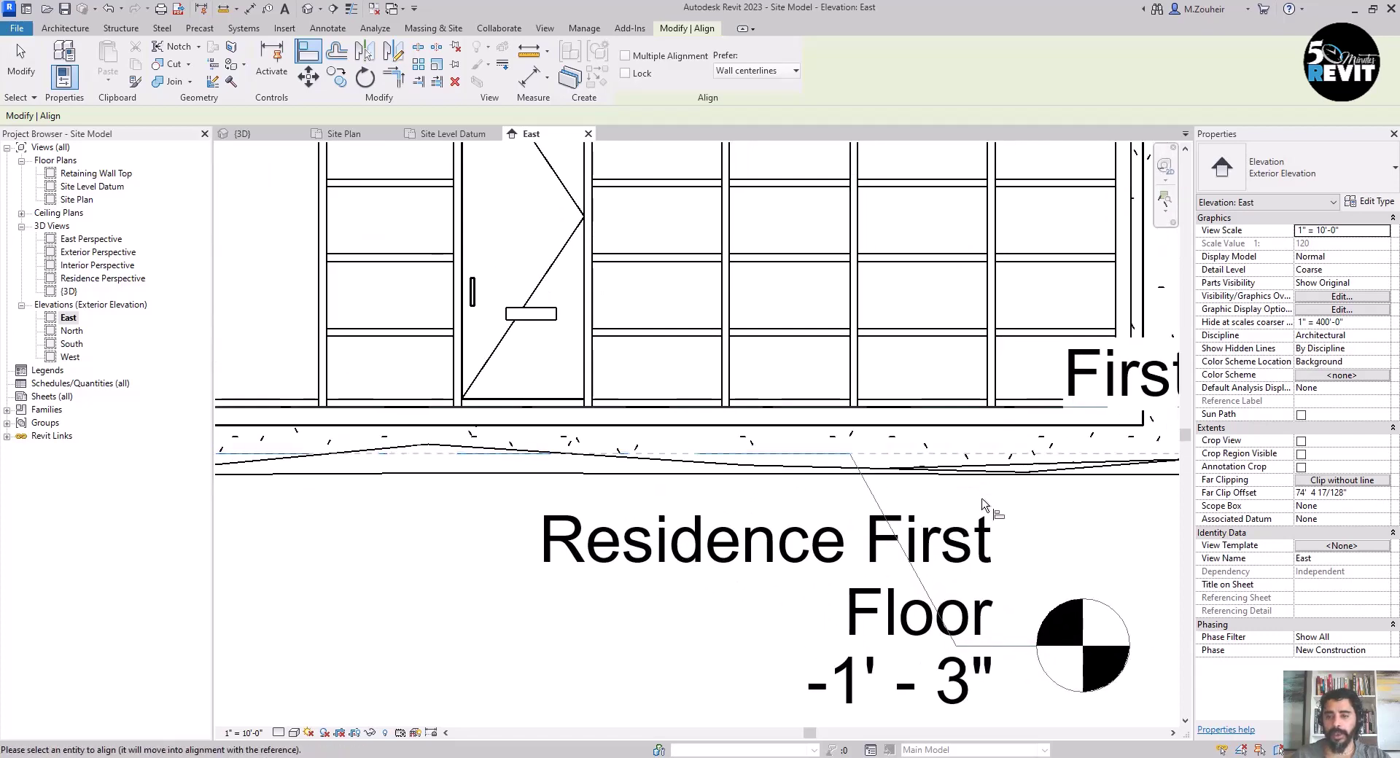
pyautogui.moveTo(982, 504); pyautogui.dragTo(670, 553, button='middle')
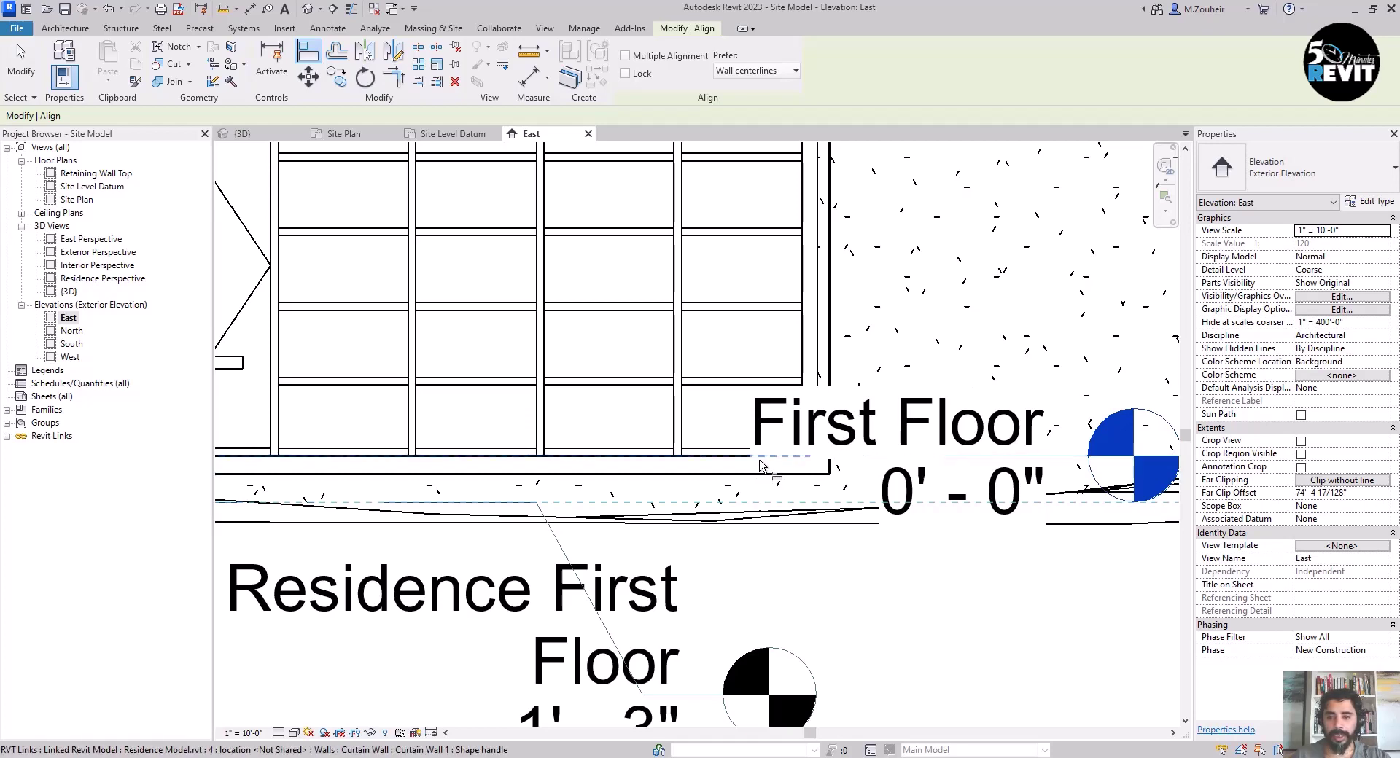
pyautogui.press('Tab')
pyautogui.press('Tab')
pyautogui.press('Tab')
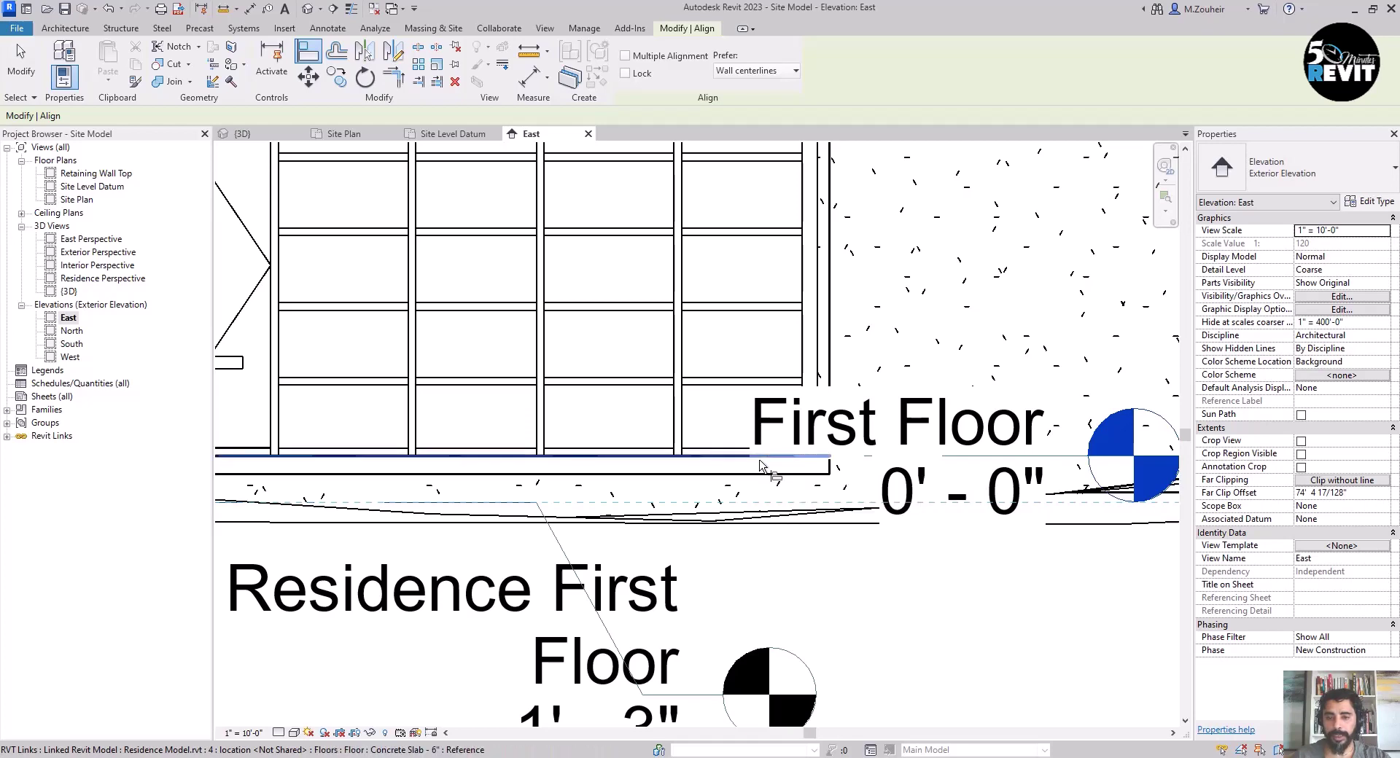
pyautogui.click(760, 465)
# Lock the alignment between the linked residence's slab and the Residence First Floor level
pyautogui.scroll(-3, 849, 640)
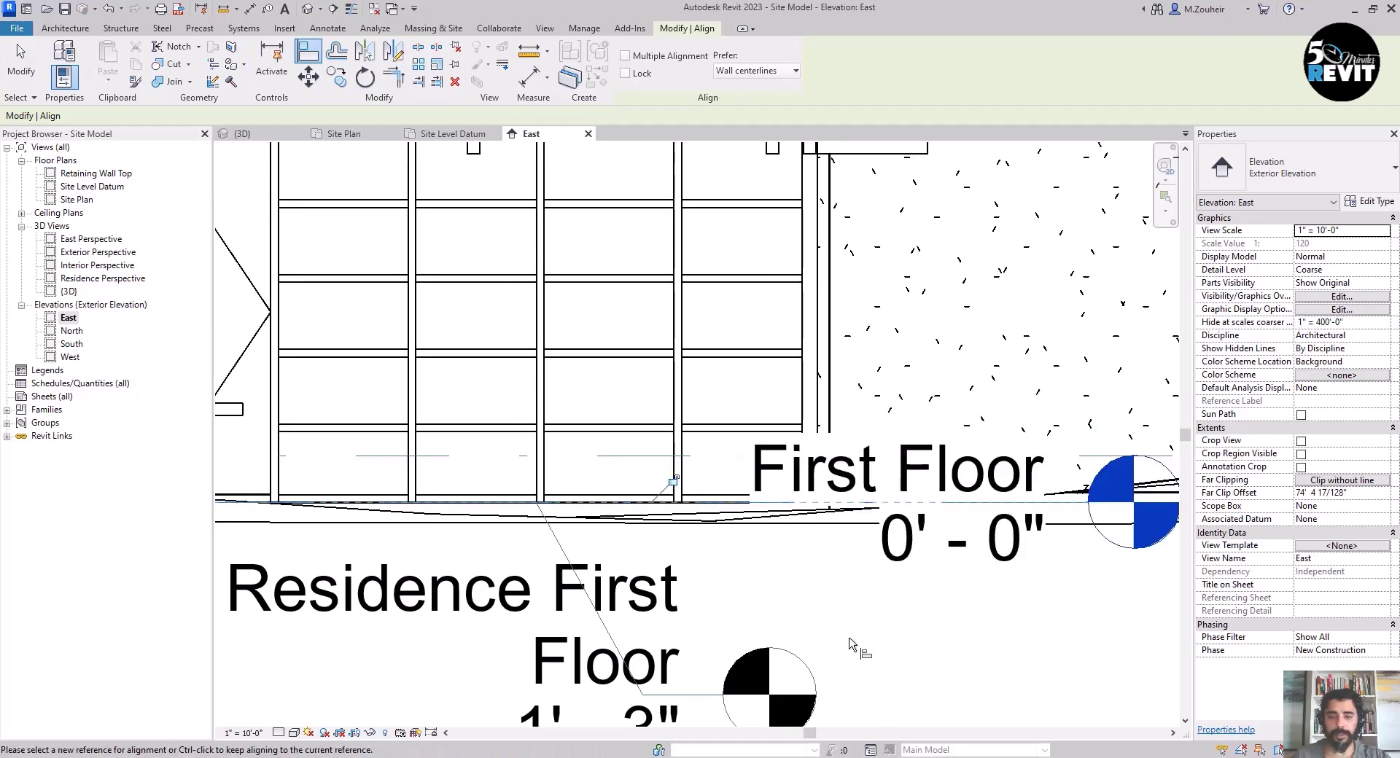
pyautogui.scroll(3, 750, 545)
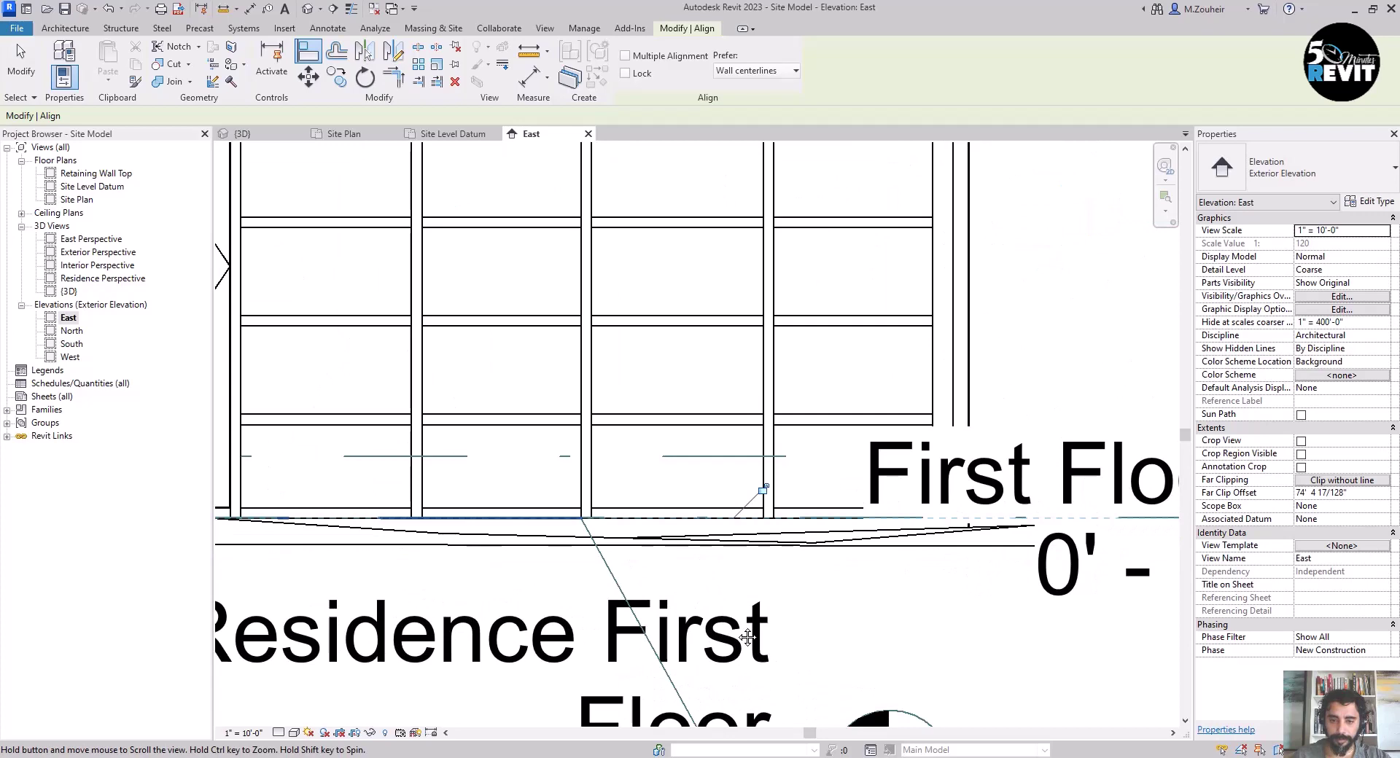
pyautogui.click(775, 509)
pyautogui.scroll(-5, 559, 615)
pyautogui.moveTo(565, 617); pyautogui.dragTo(637, 597, button='middle')
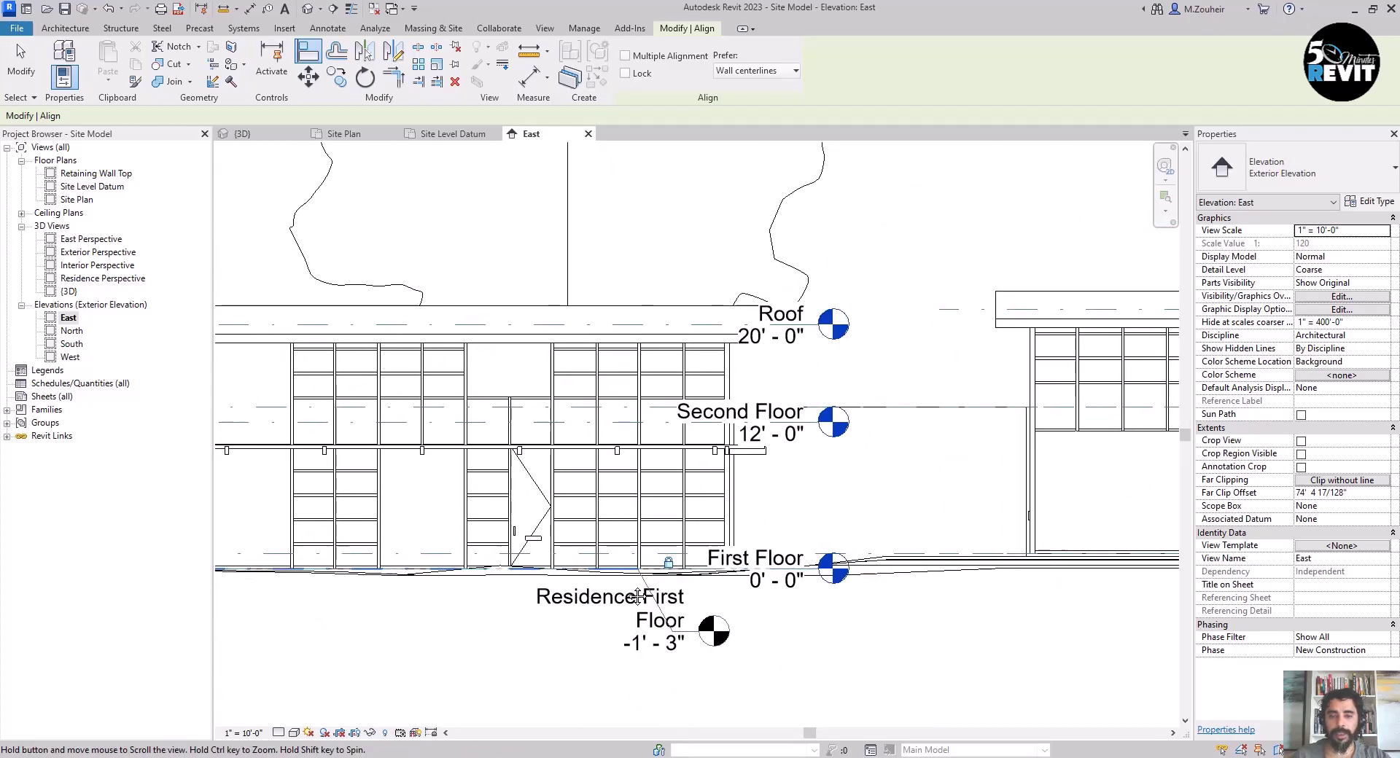
pyautogui.moveTo(494, 616); pyautogui.dragTo(563, 576, button='middle')
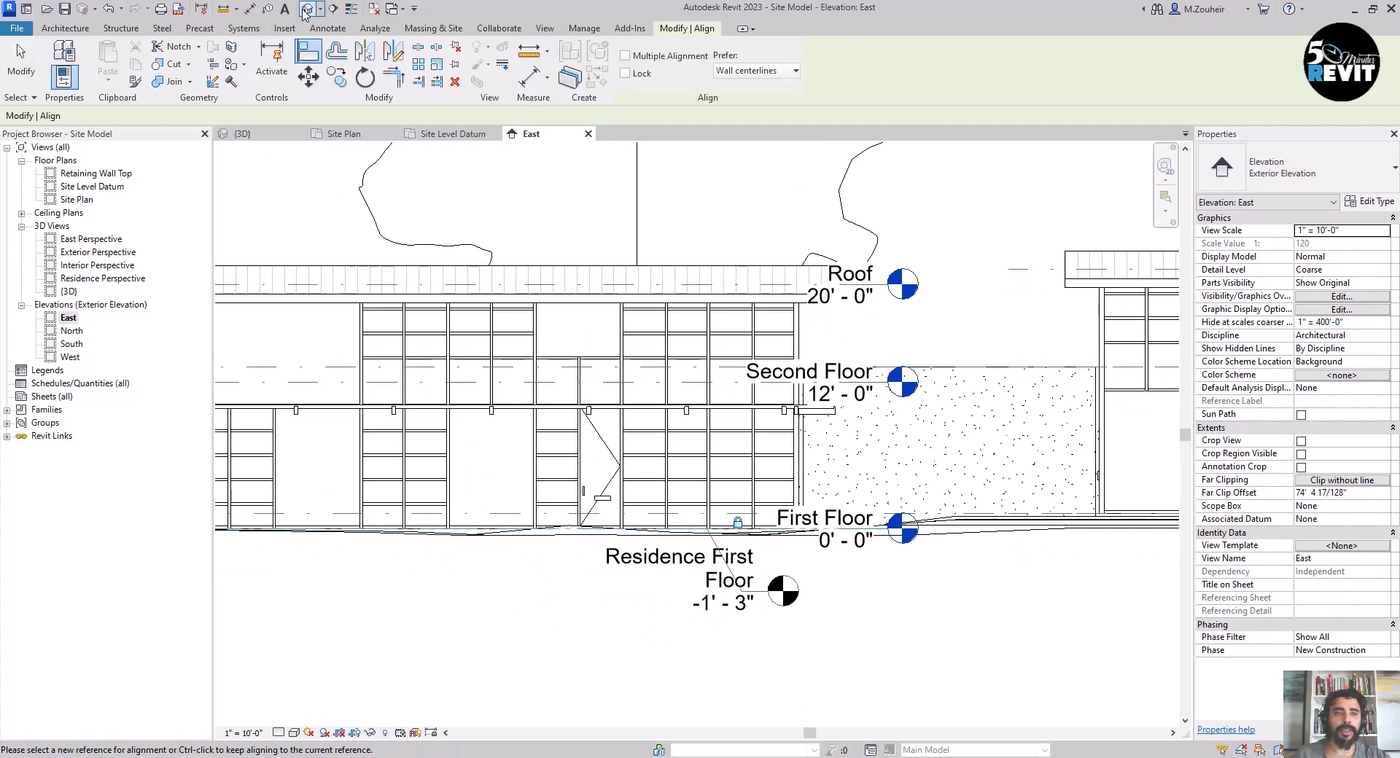
# Return to the default 3D view and check how both linked buildings sit on the site
pyautogui.click(306, 9)
pyautogui.keyDown('shift'); pyautogui.moveTo(553, 550); pyautogui.dragTo(642, 620, button='middle'); pyautogui.keyUp('shift')
pyautogui.scroll(-4, 661, 553)
pyautogui.moveTo(661, 553); pyautogui.dragTo(604, 544, button='middle')
pyautogui.keyDown('shift'); pyautogui.moveTo(659, 590); pyautogui.dragTo(554, 561, button='middle'); pyautogui.keyUp('shift')
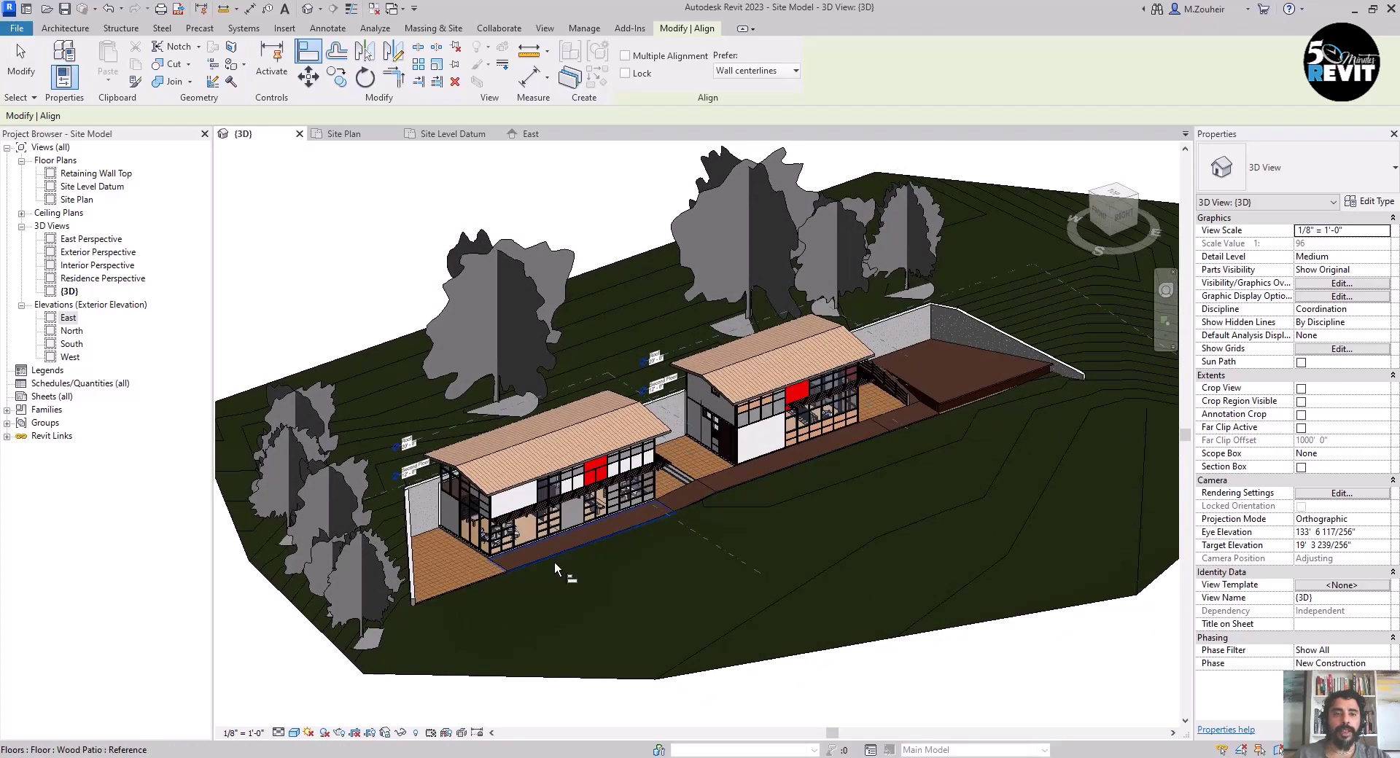
# Reload the Residence Model.rvt link from the file Residence Model Rev A.rvt through the link manager
pyautogui.click(585, 29)
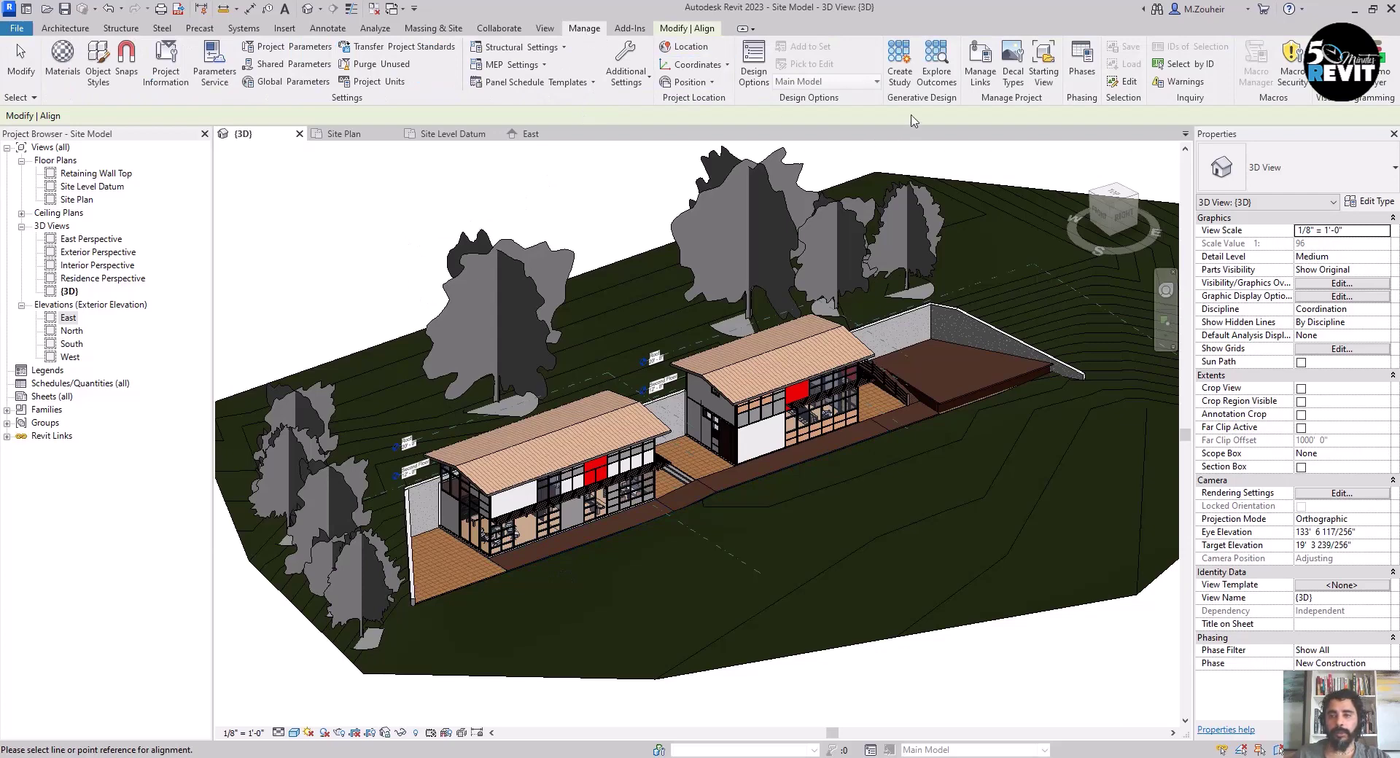
pyautogui.click(980, 70)
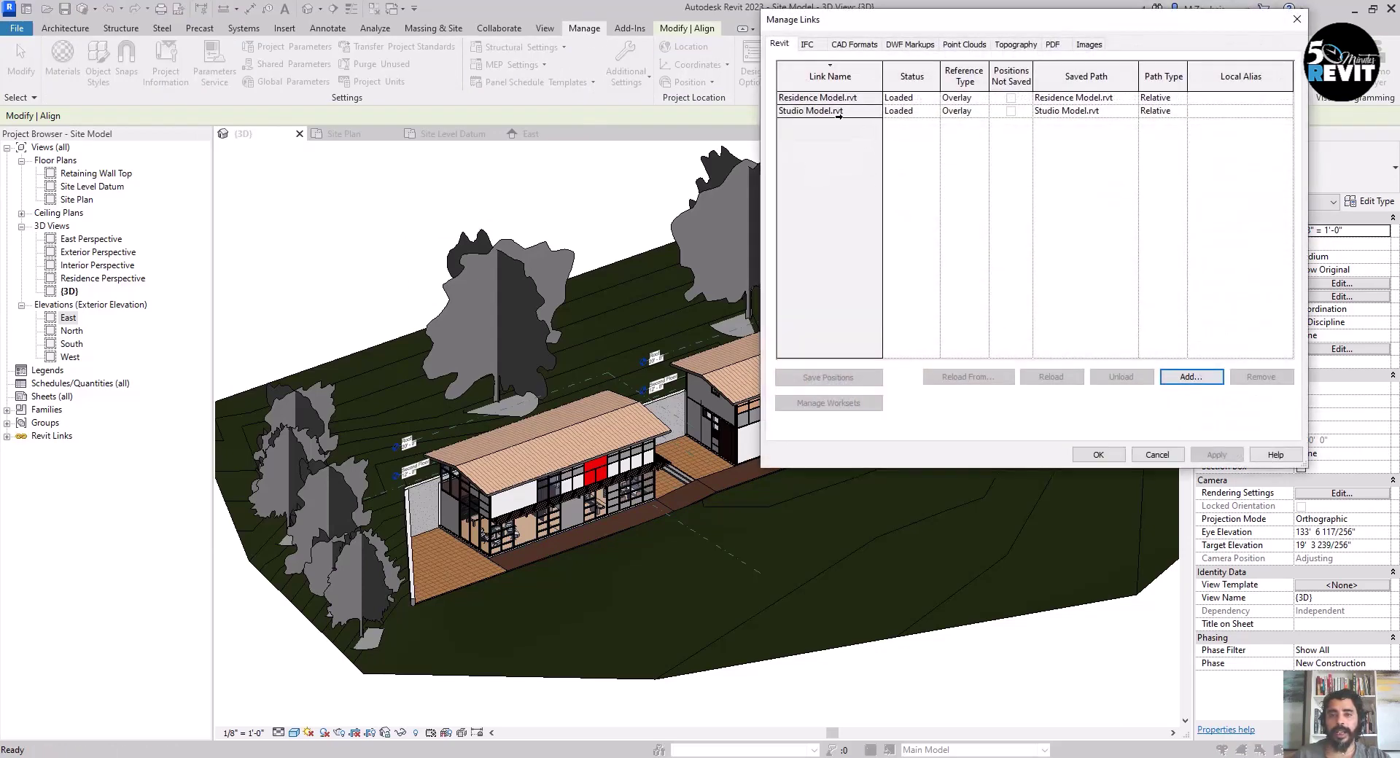
pyautogui.click(813, 98)
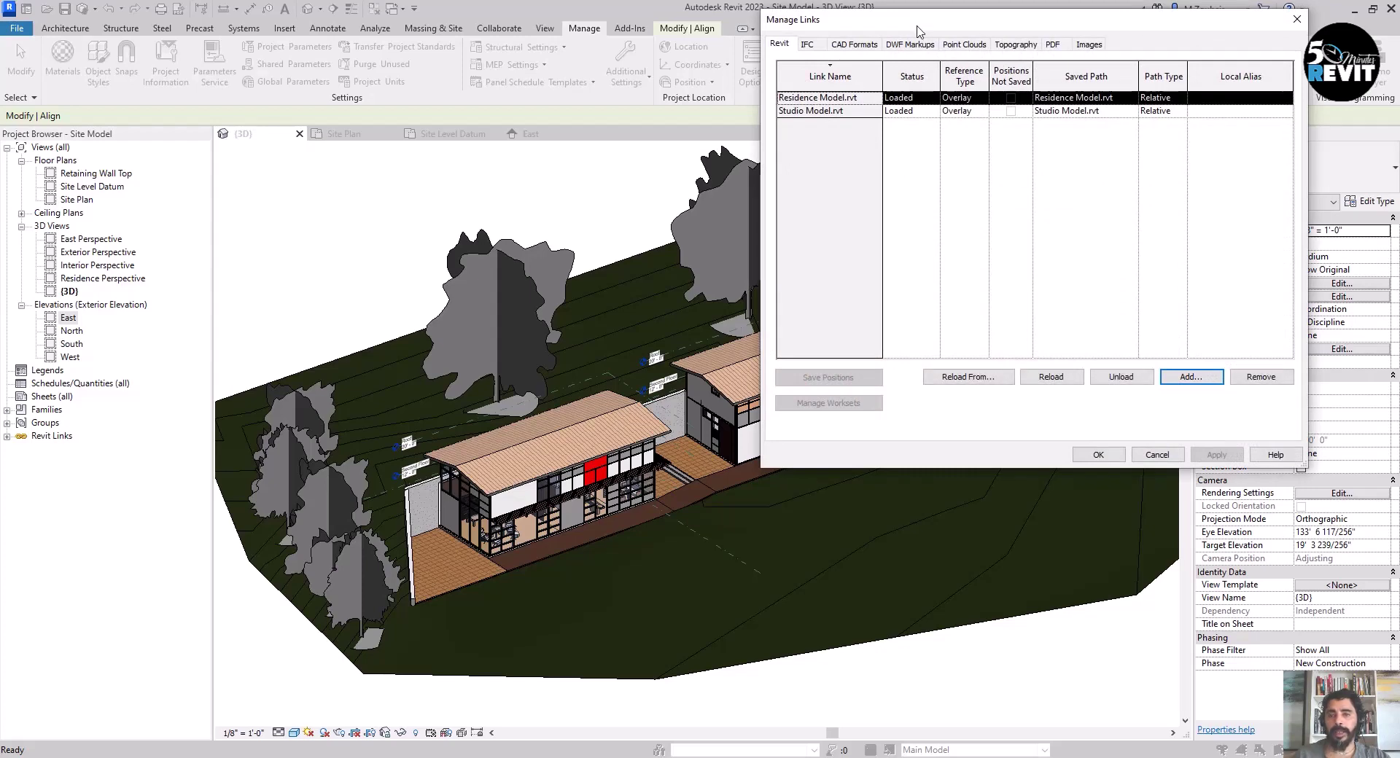
pyautogui.moveTo(917, 27); pyautogui.dragTo(783, 27)
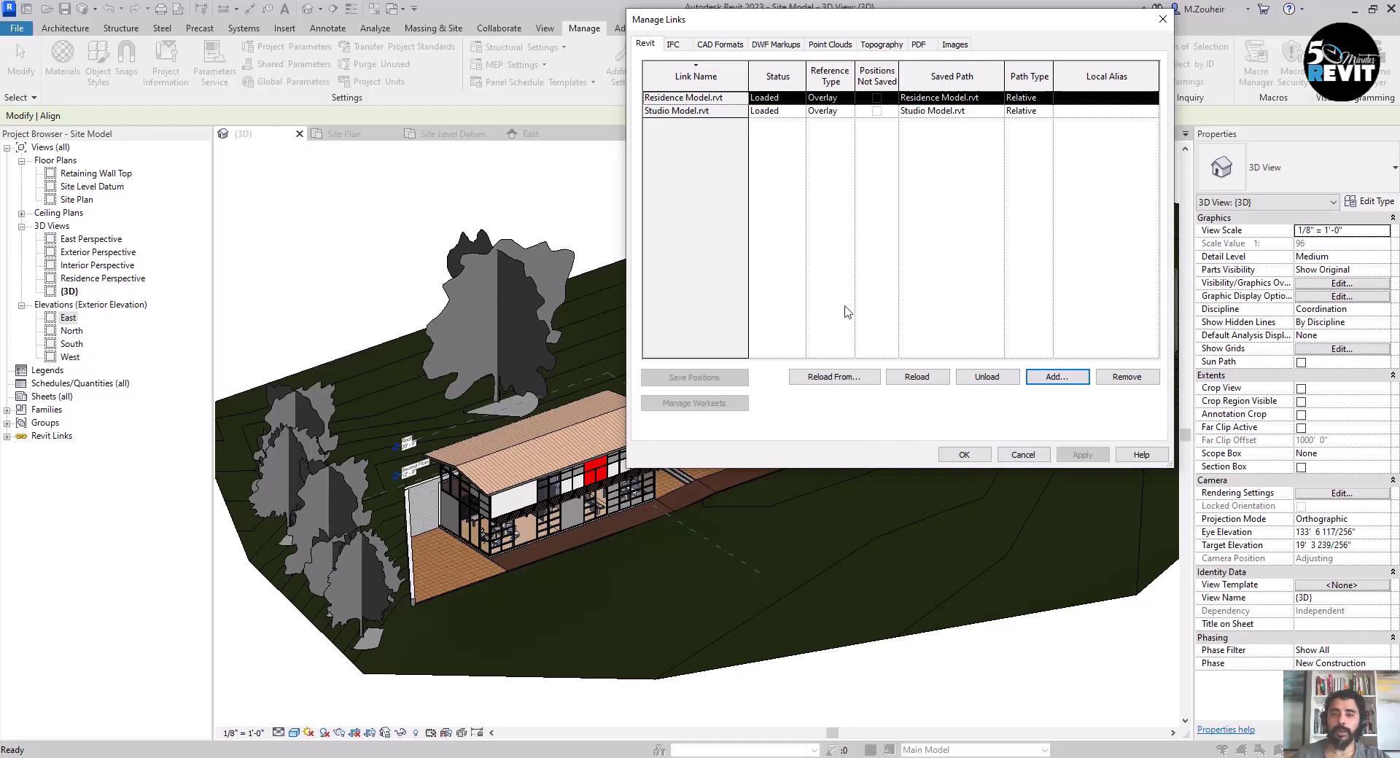
pyautogui.moveTo(807, 26); pyautogui.dragTo(839, 20)
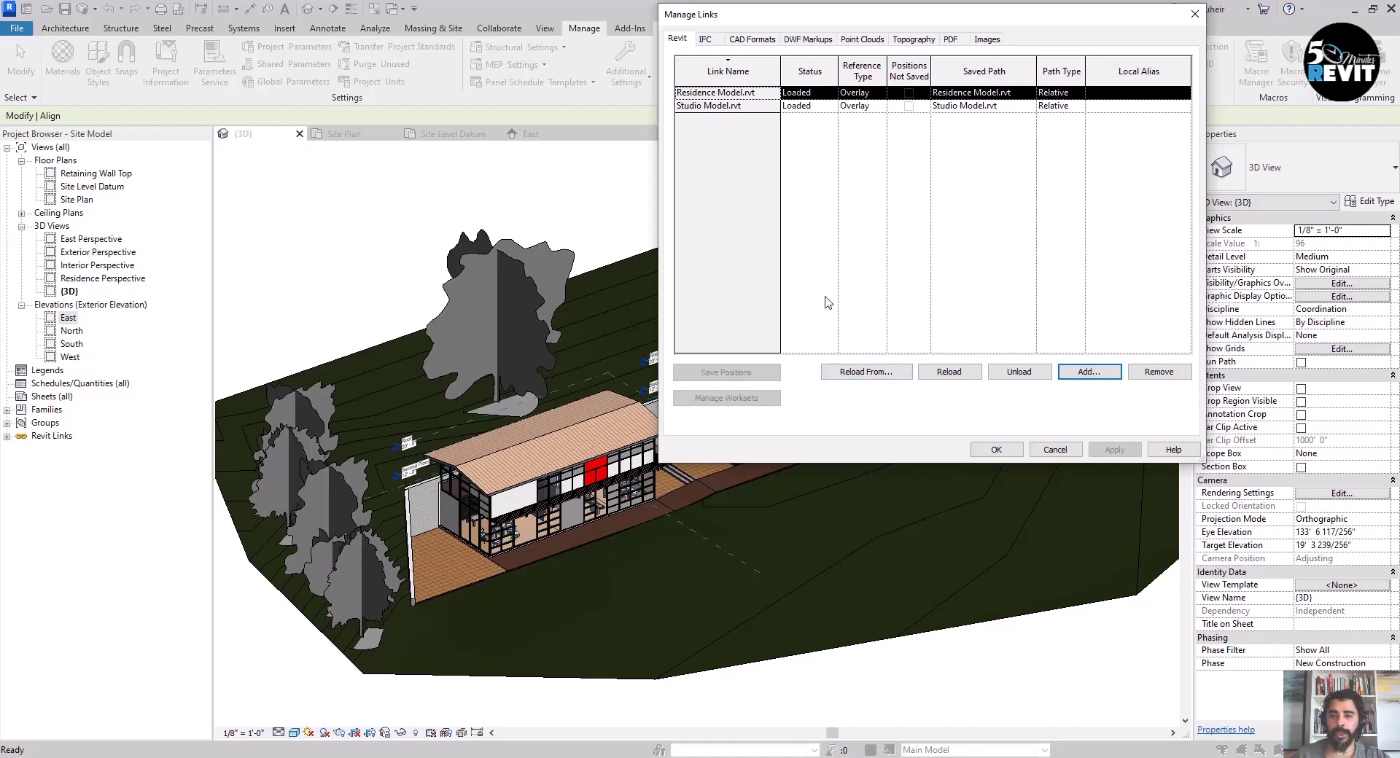
pyautogui.click(855, 376)
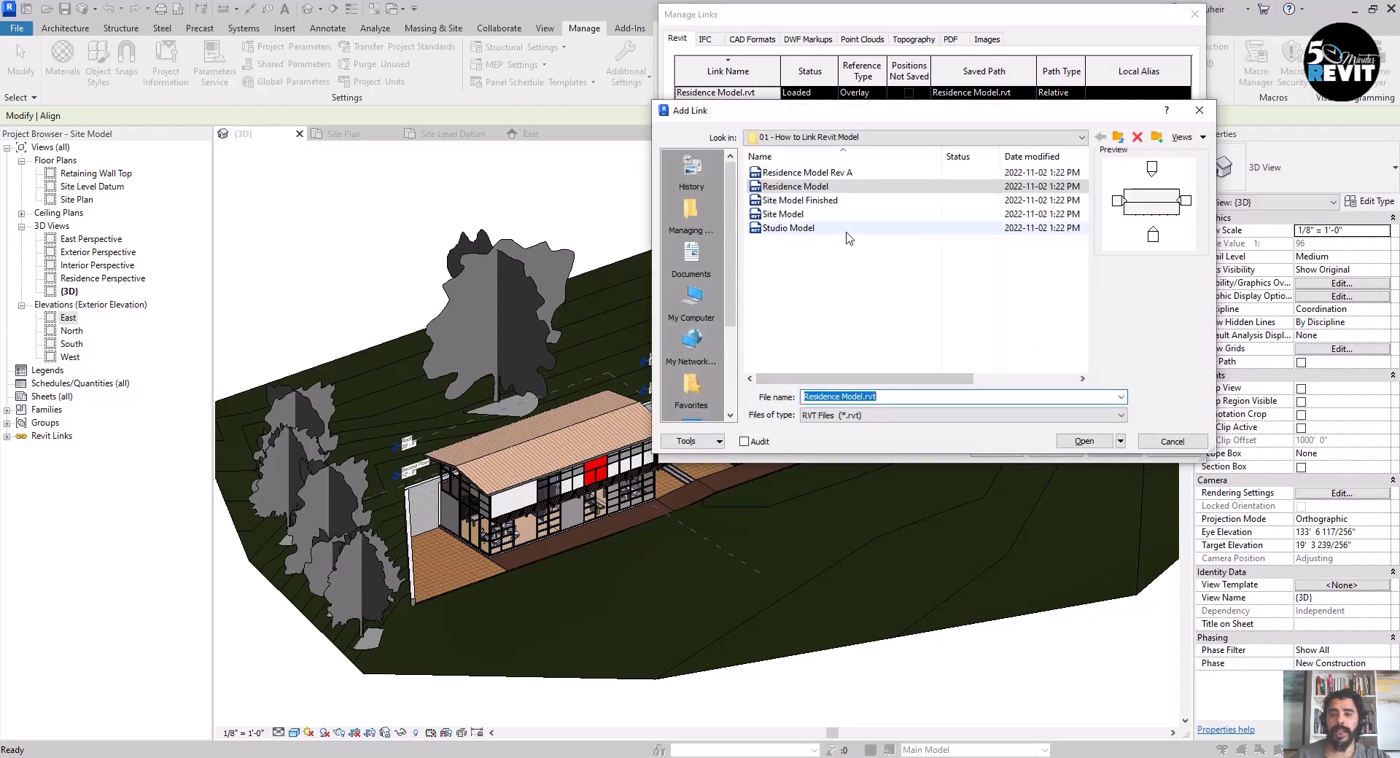
pyautogui.click(793, 173)
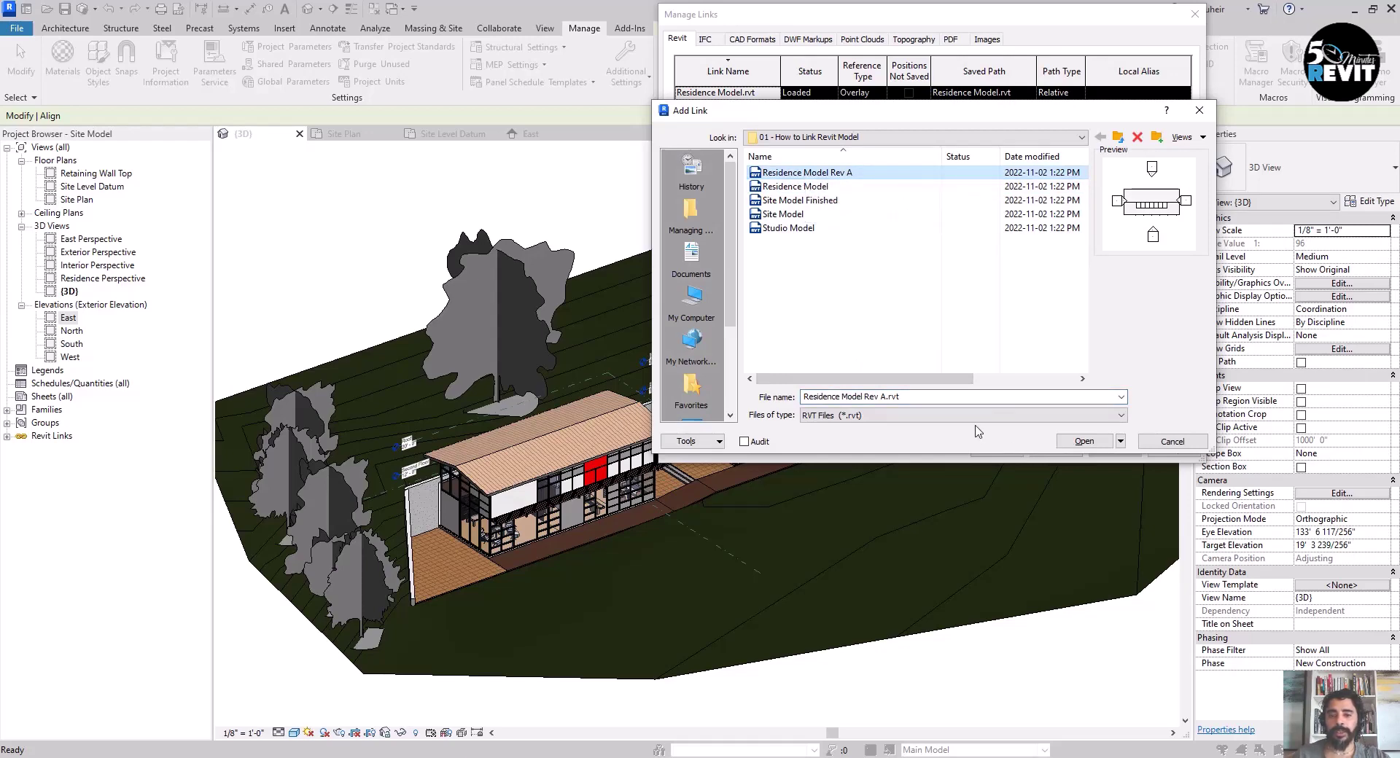
pyautogui.click(1085, 443)
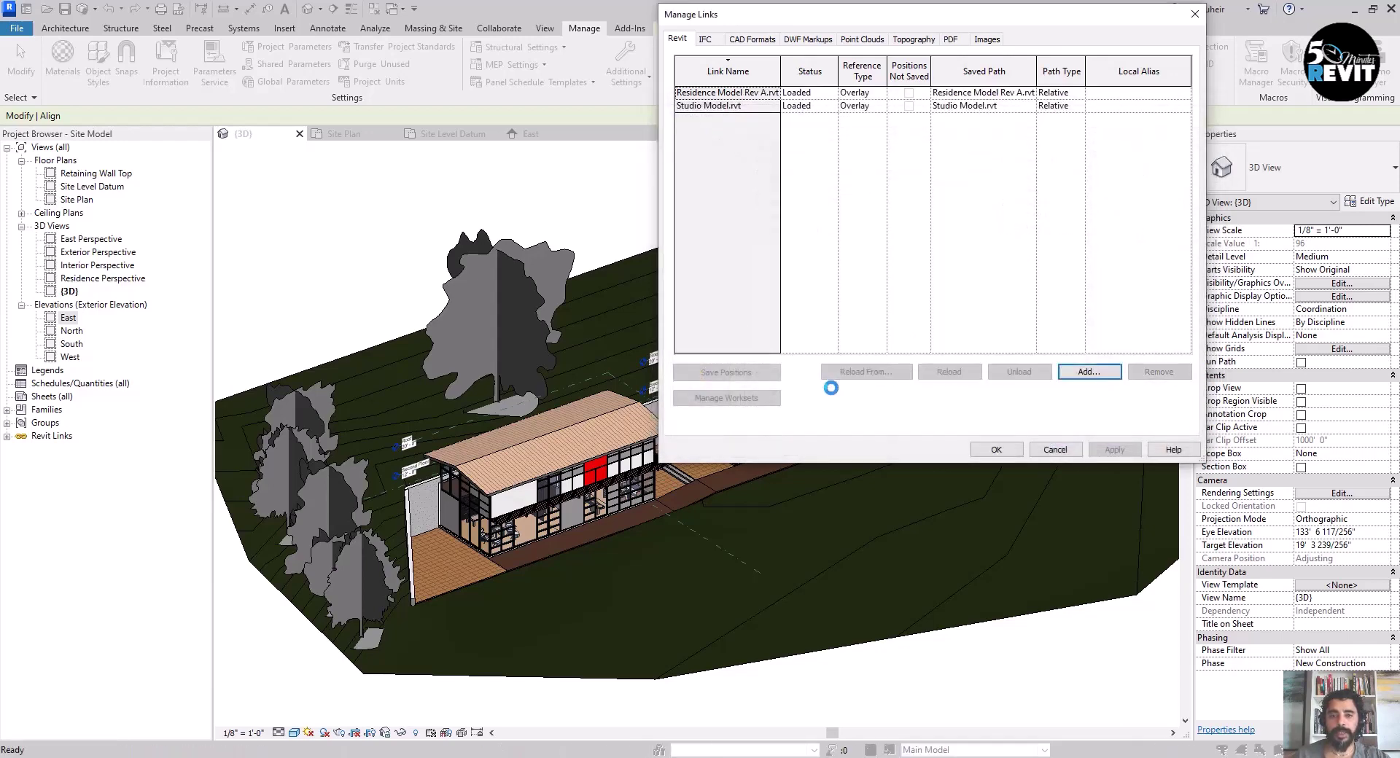
pyautogui.click(997, 450)
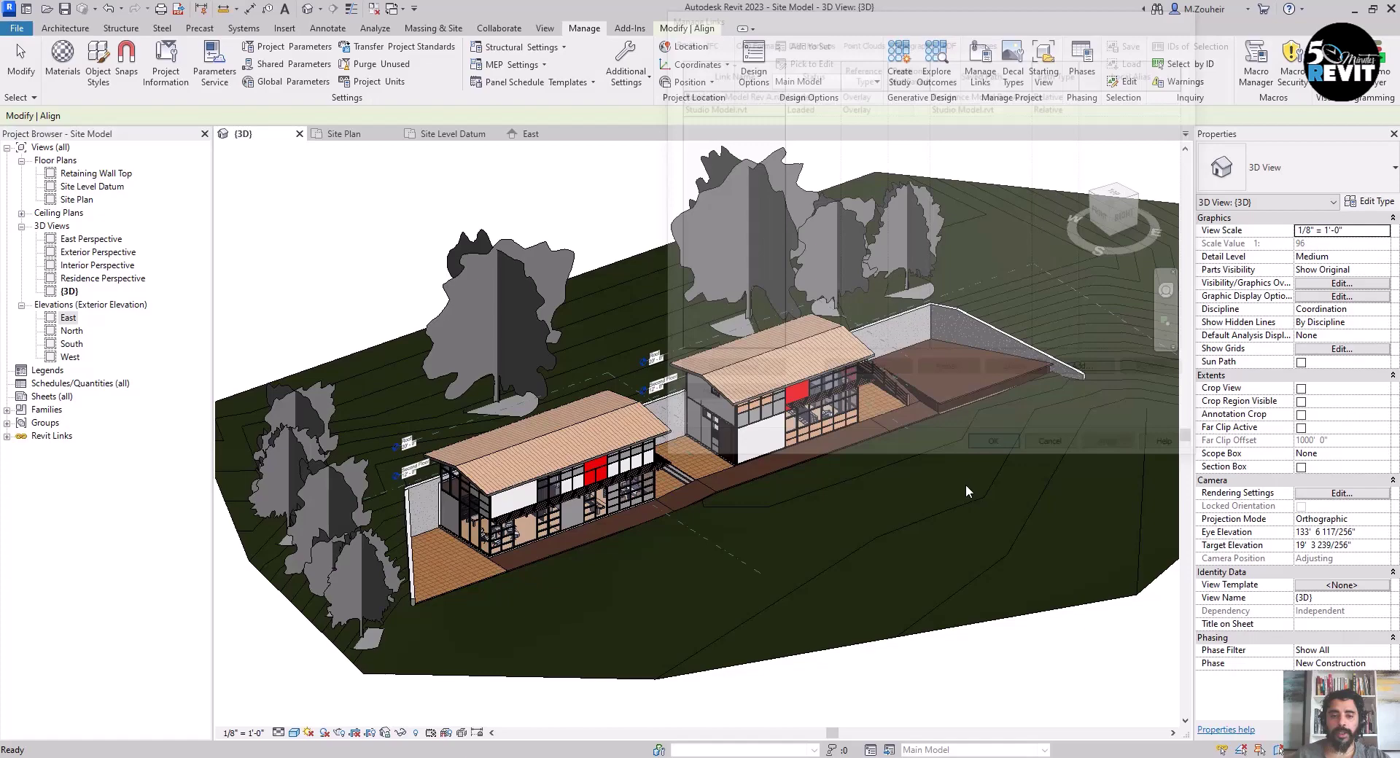
# Examine the reloaded residence in the 3D view, up close and within the whole site
pyautogui.scroll(4, 521, 533)
pyautogui.keyDown('shift'); pyautogui.moveTo(548, 540); pyautogui.dragTo(629, 522, button='middle'); pyautogui.keyUp('shift')
pyautogui.scroll(-2, 732, 531)
pyautogui.keyDown('shift'); pyautogui.moveTo(710, 549); pyautogui.dragTo(667, 535, button='middle'); pyautogui.keyUp('shift')
pyautogui.moveTo(653, 470); pyautogui.dragTo(636, 537, button='middle')
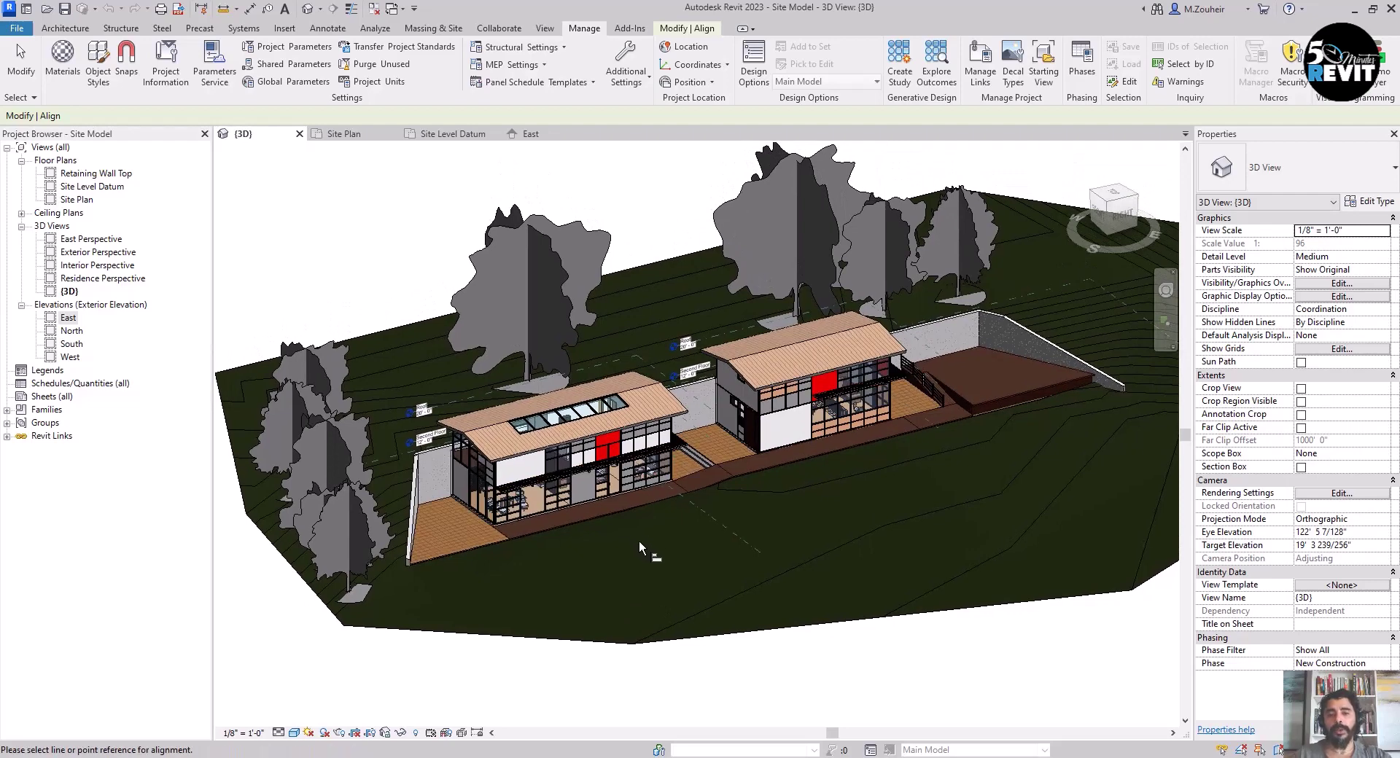